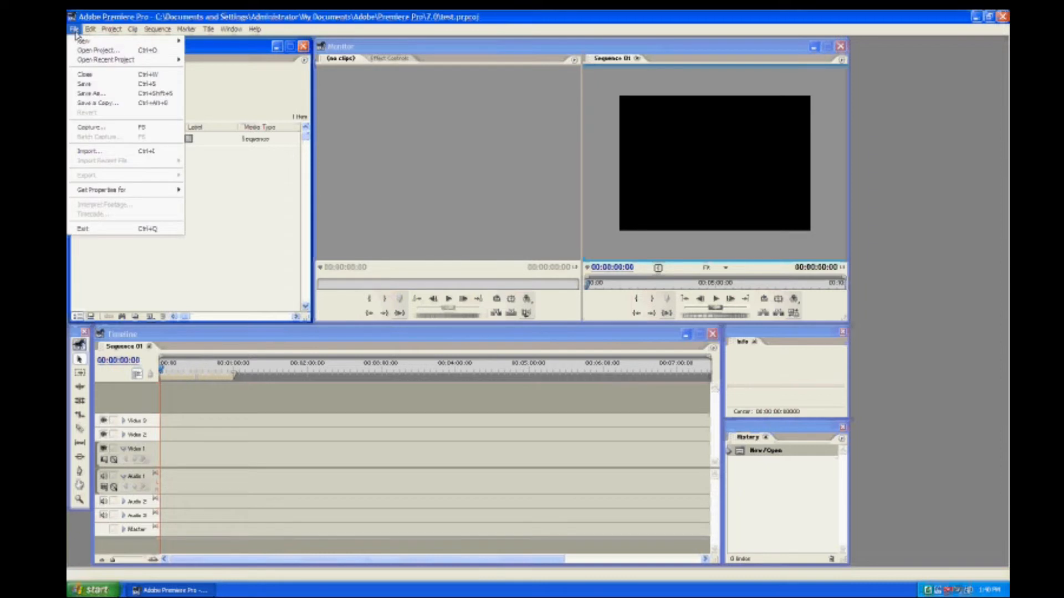
# Step: Import the testter video file from the Desktop into the project
pyautogui.click(89, 151)
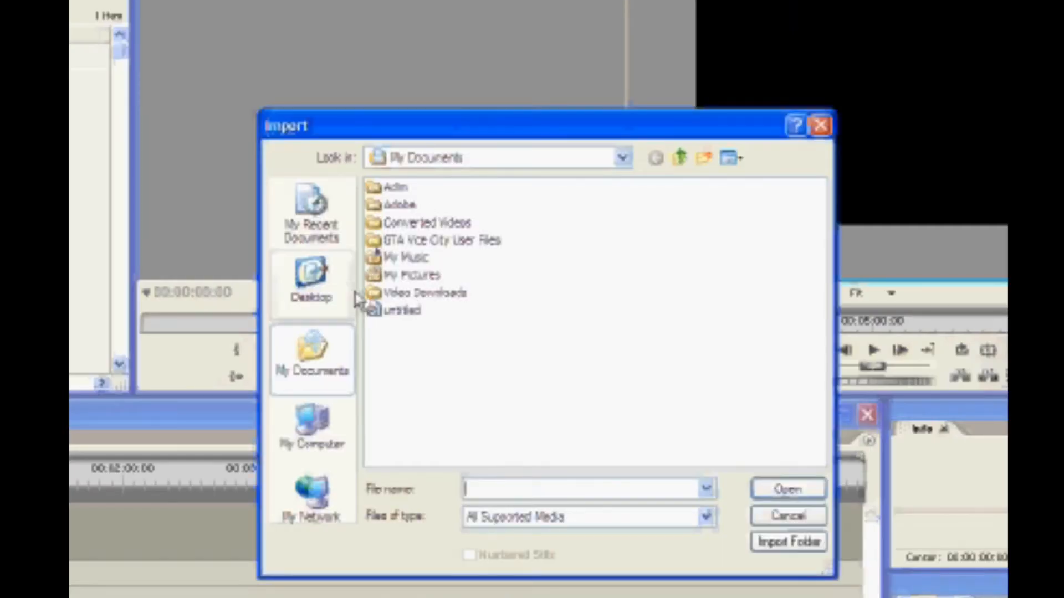
pyautogui.click(346, 280)
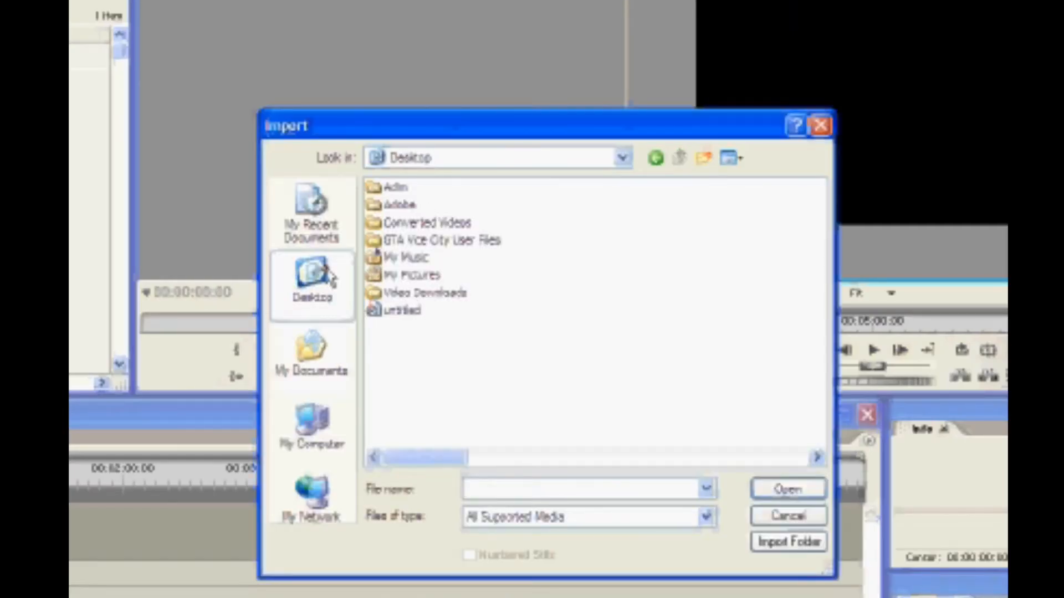
pyautogui.moveTo(446, 458); pyautogui.dragTo(601, 457)
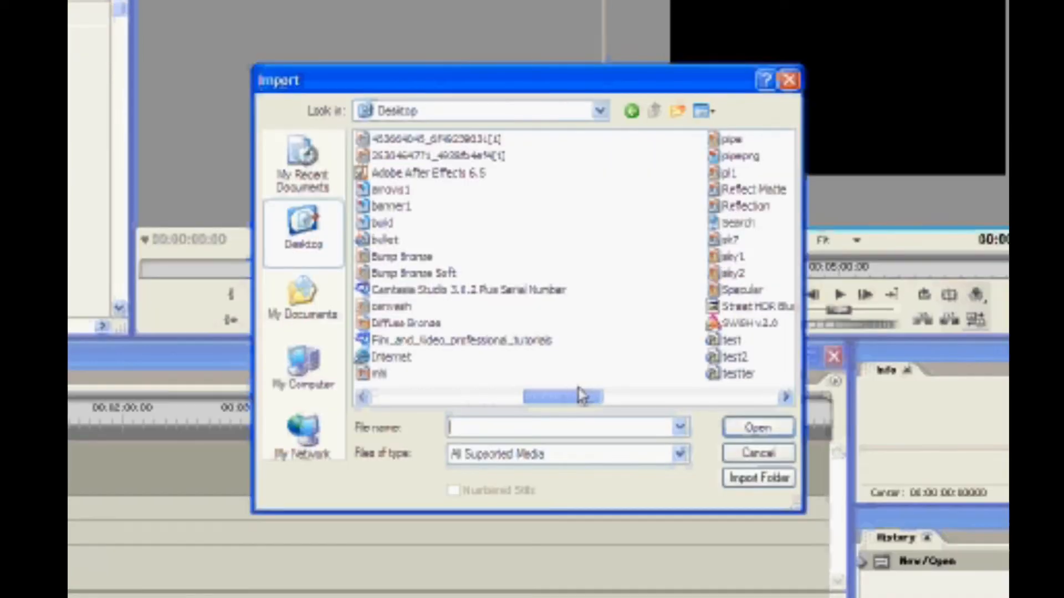
pyautogui.moveTo(580, 394); pyautogui.dragTo(615, 396)
pyautogui.click(736, 381)
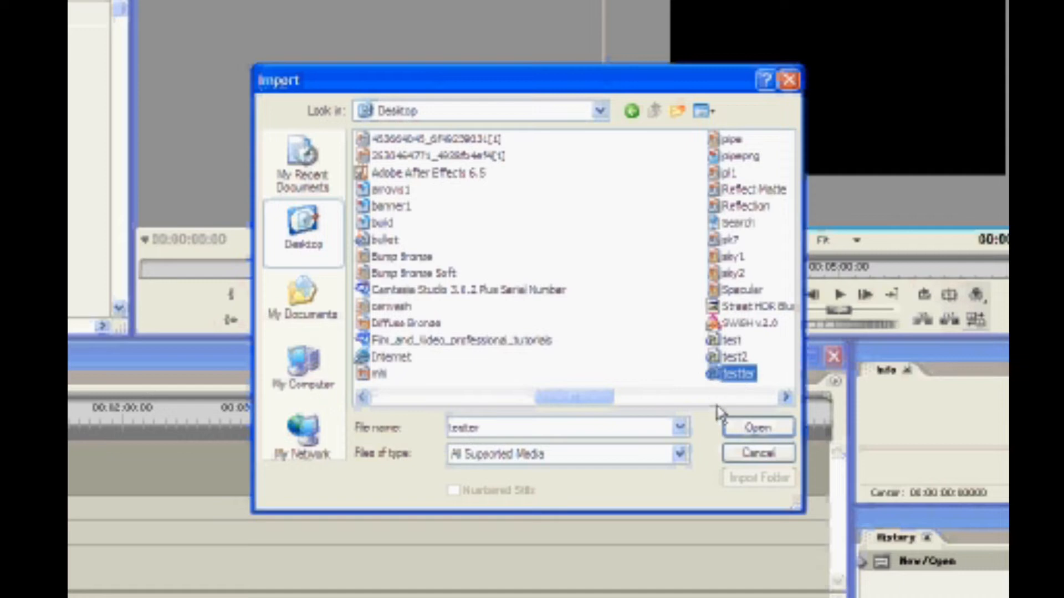
pyautogui.click(731, 429)
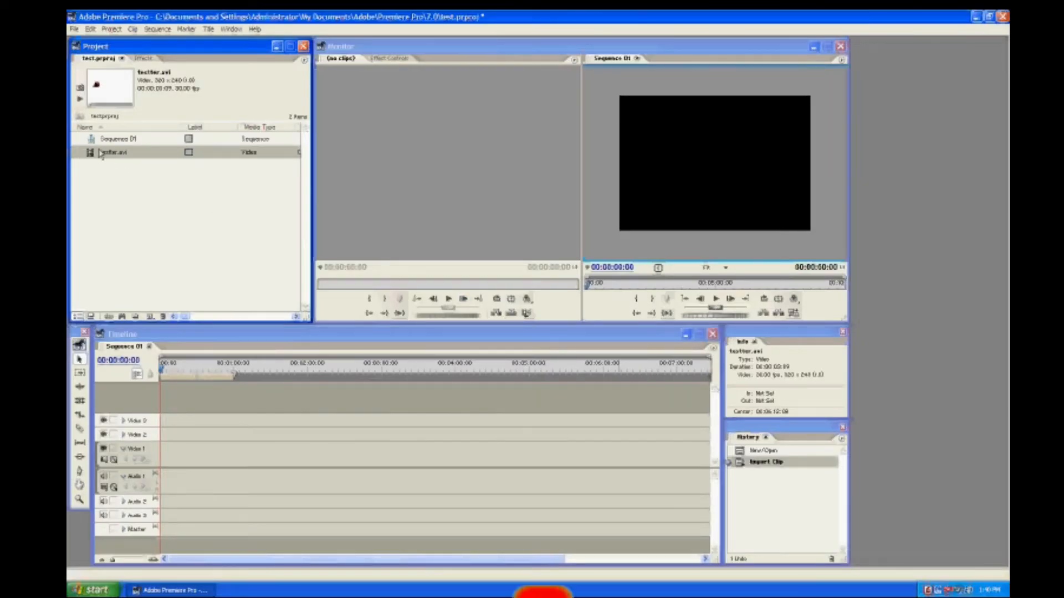
# Step: Preview the imported testter.avi clip and place it at the start of the Video 1 track
pyautogui.click(80, 98)
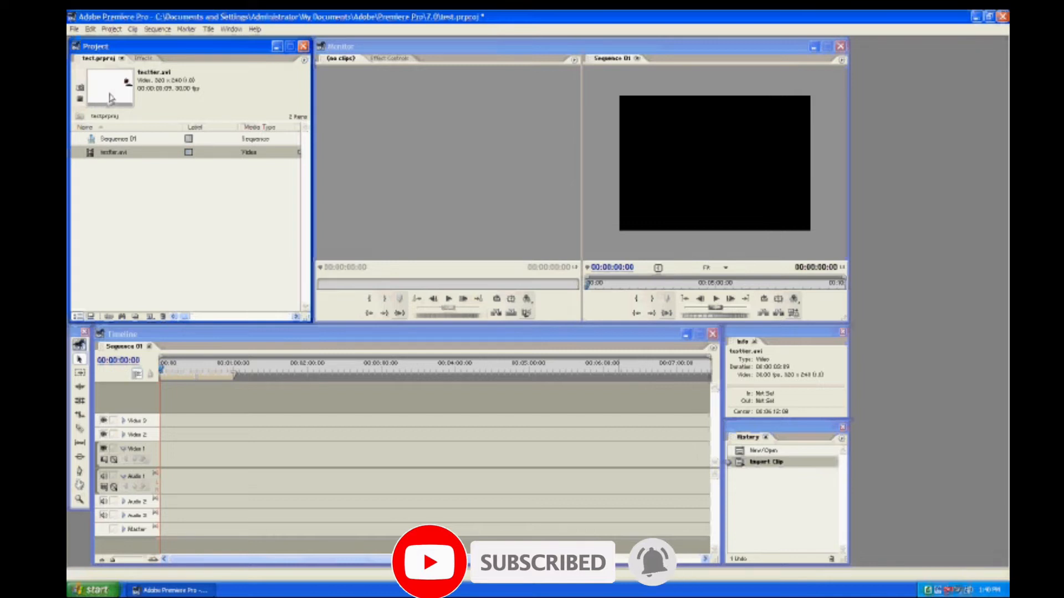
pyautogui.click(103, 153)
pyautogui.click(89, 152)
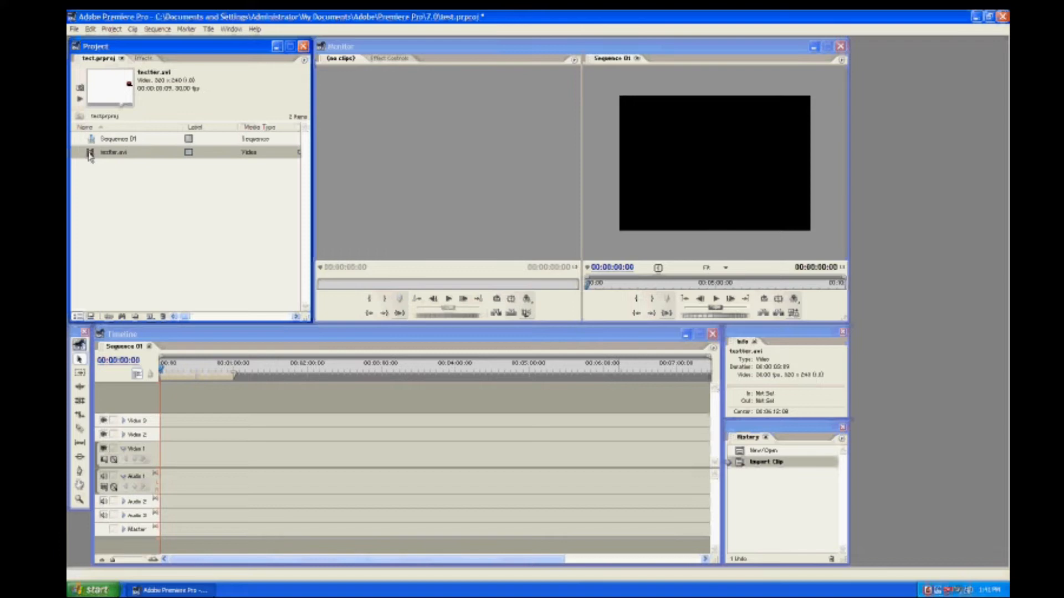
pyautogui.moveTo(198, 402); pyautogui.dragTo(165, 463)
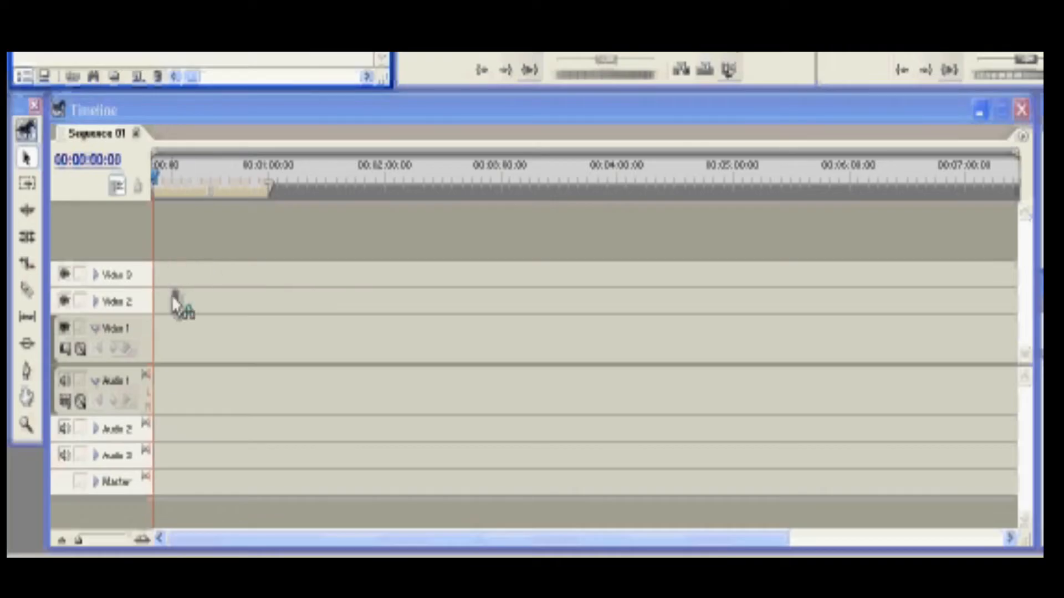
pyautogui.moveTo(160, 354); pyautogui.dragTo(161, 354)
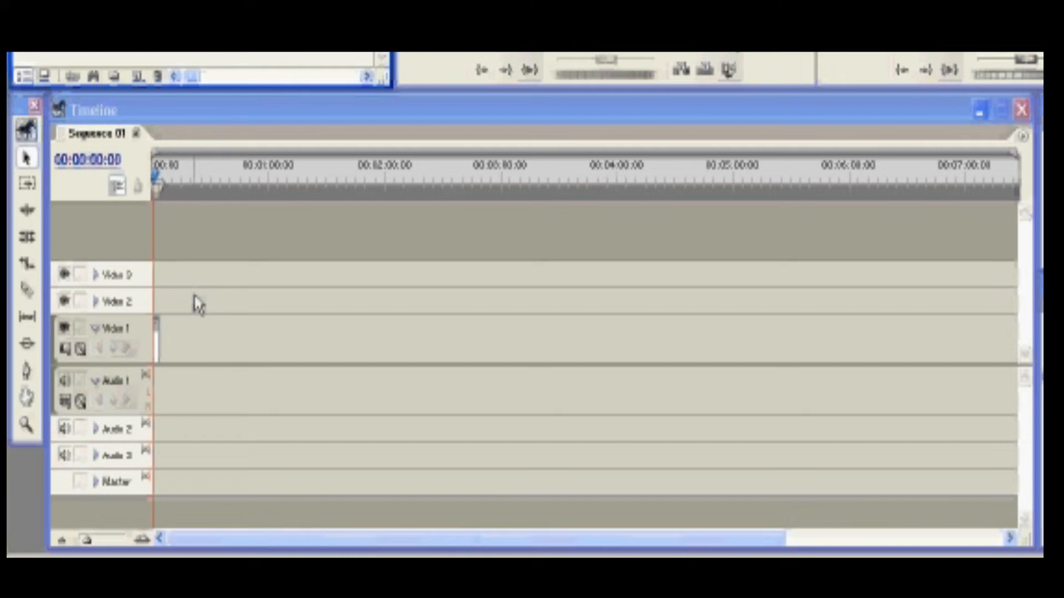
# Step: Scrub through testter.avi in the sequence to review its motion, and select the clip on Video 1
pyautogui.click(89, 546)
pyautogui.moveTo(89, 546); pyautogui.dragTo(104, 541)
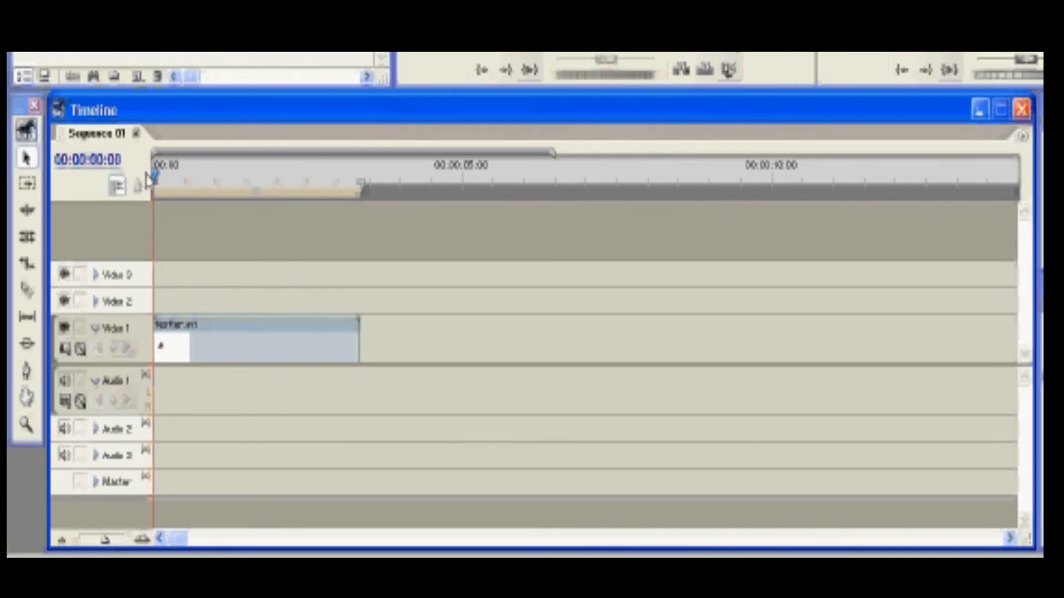
pyautogui.moveTo(157, 172); pyautogui.dragTo(281, 176)
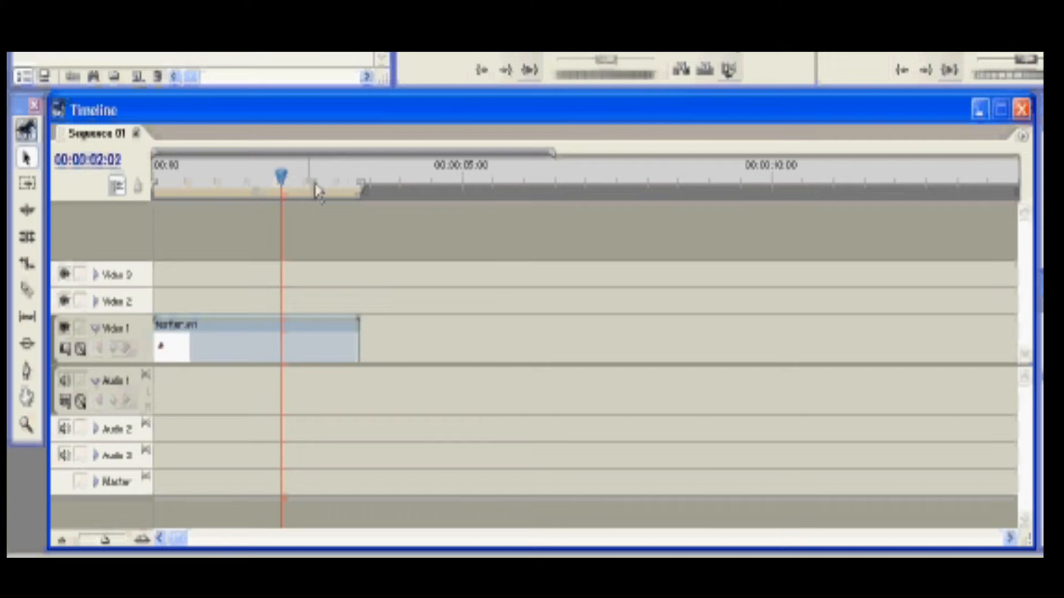
pyautogui.moveTo(175, 171); pyautogui.dragTo(158, 189)
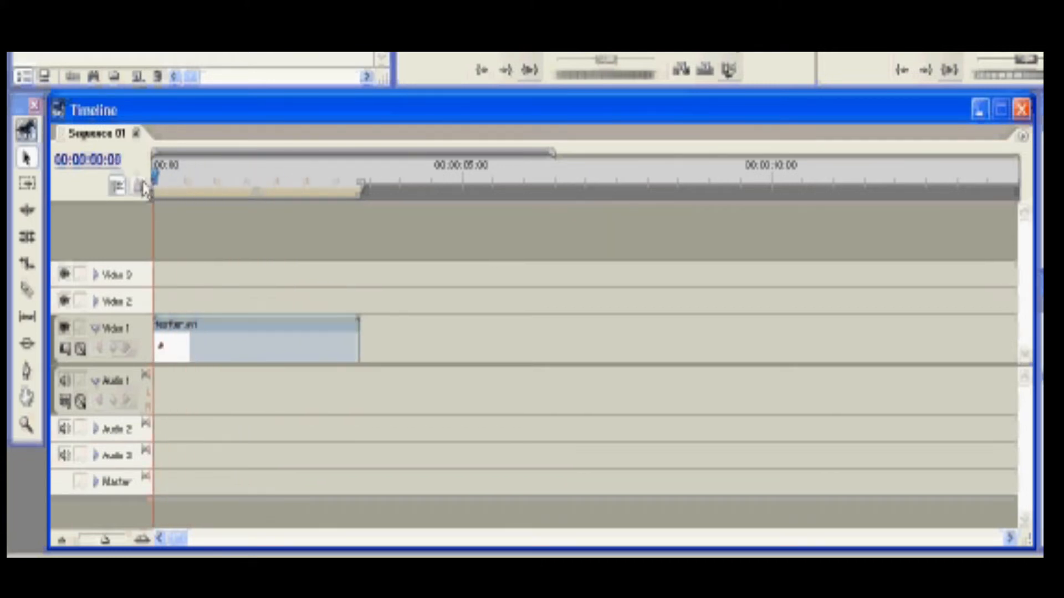
pyautogui.click(222, 341)
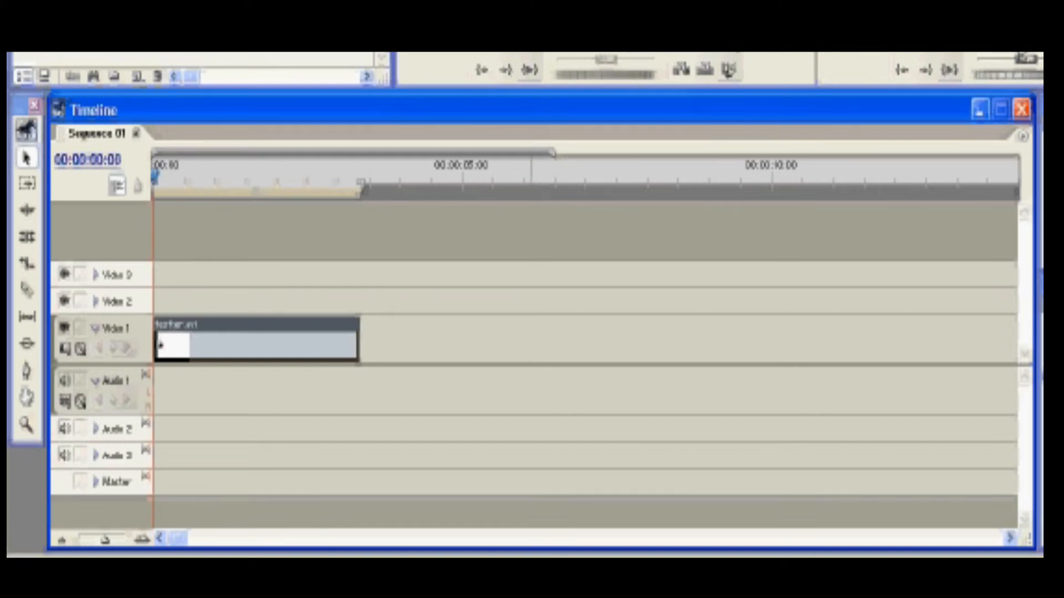
pyautogui.click(1022, 49)
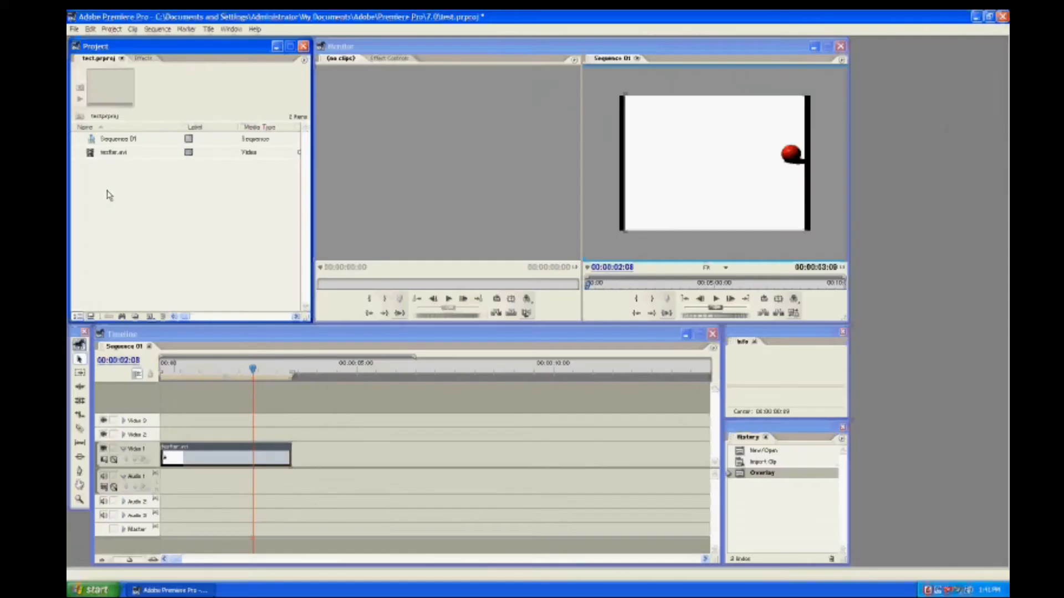
# Step: Add one video track and one stereo audio track after the last existing tracks in the sequence
pyautogui.click(134, 404)
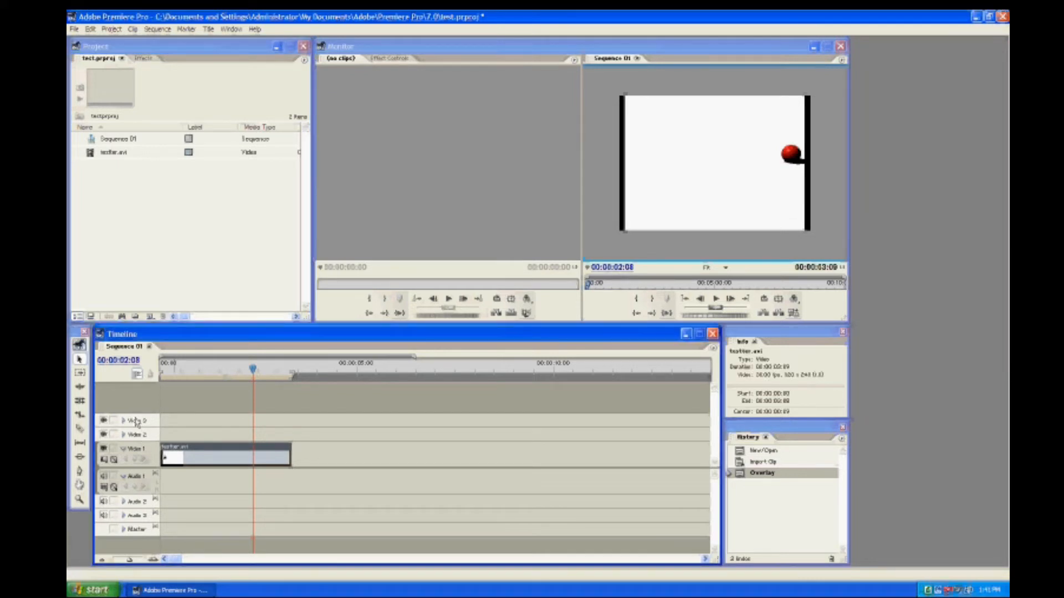
pyautogui.rightClick(155, 423)
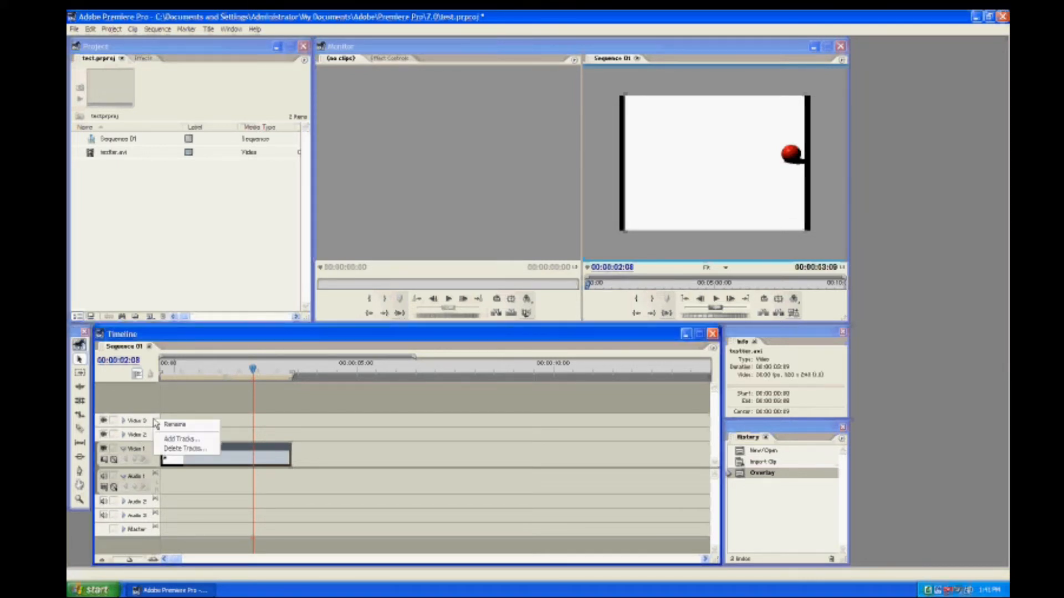
pyautogui.click(174, 438)
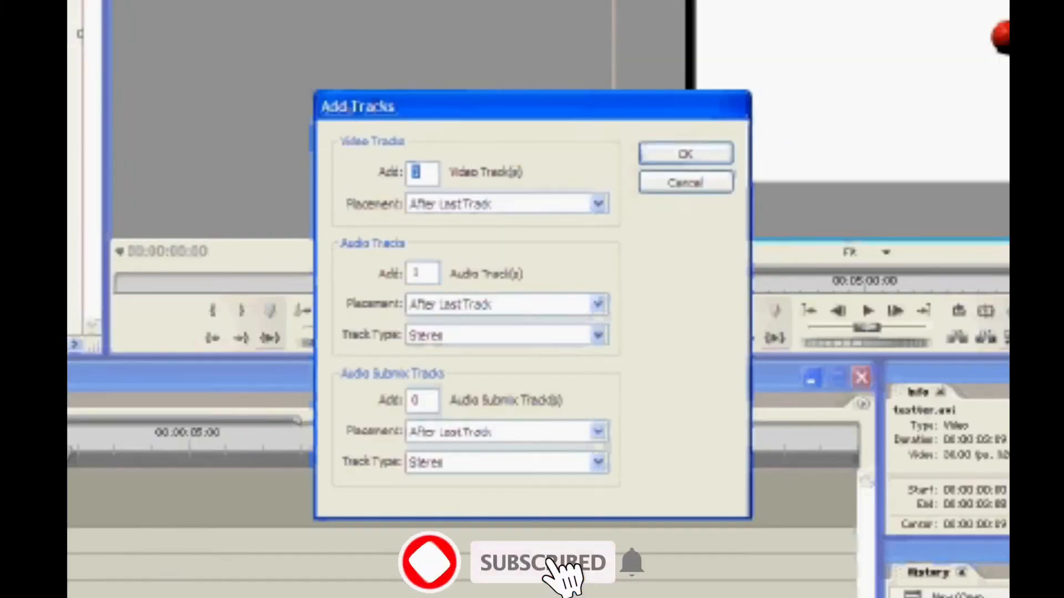
pyautogui.click(652, 161)
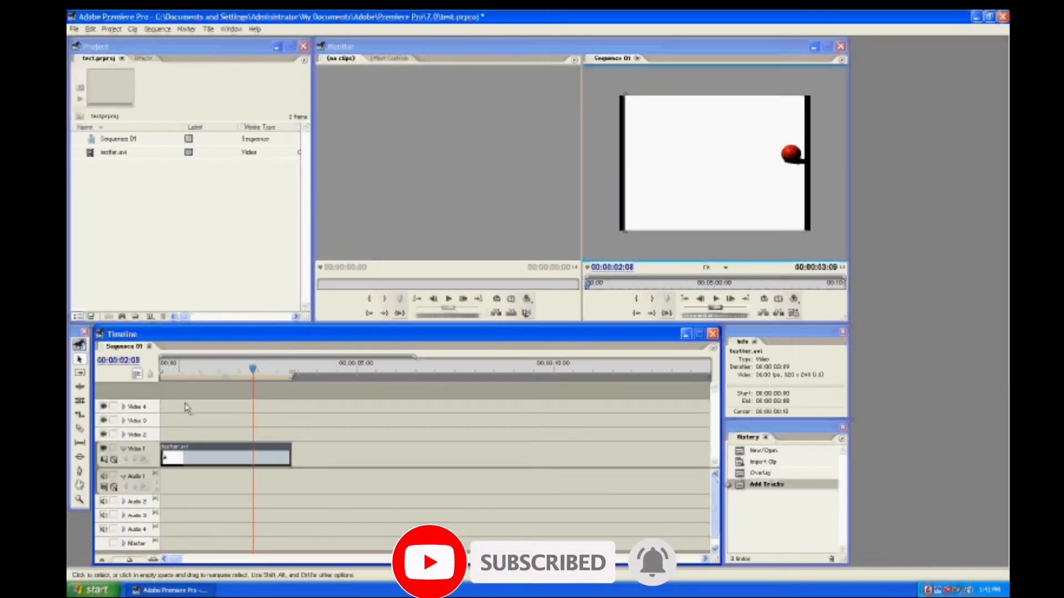
# Step: Import the Reflection still image from the Desktop into the project
pyautogui.rightClick(118, 198)
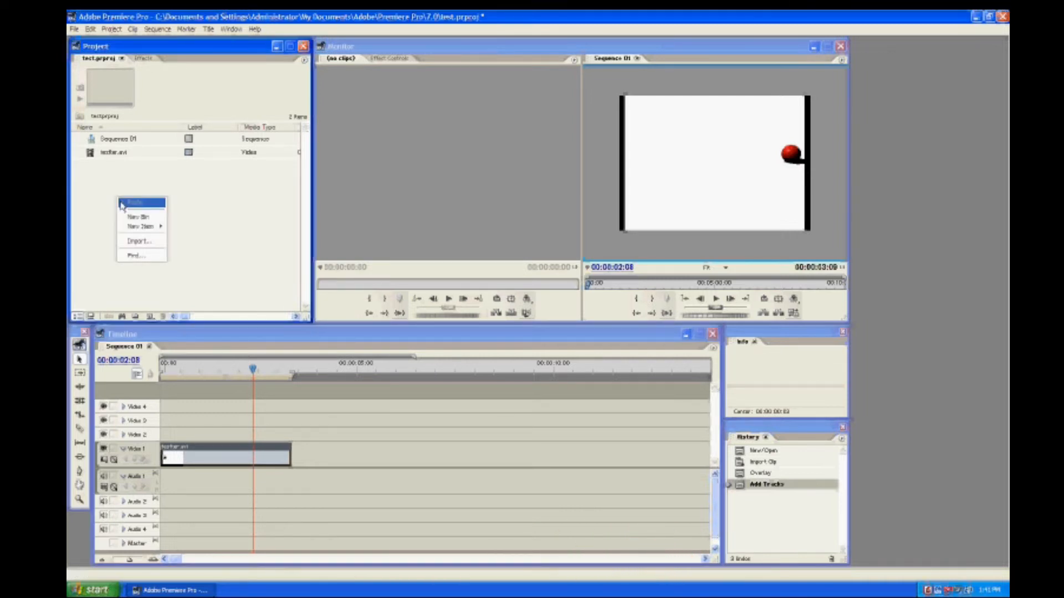
pyautogui.click(137, 242)
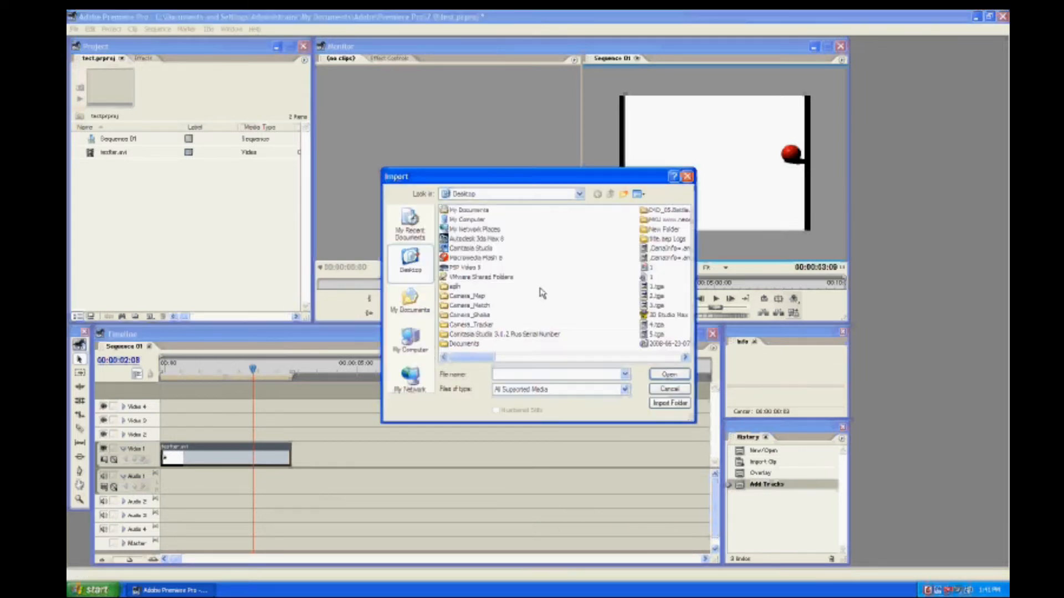
pyautogui.click(509, 358)
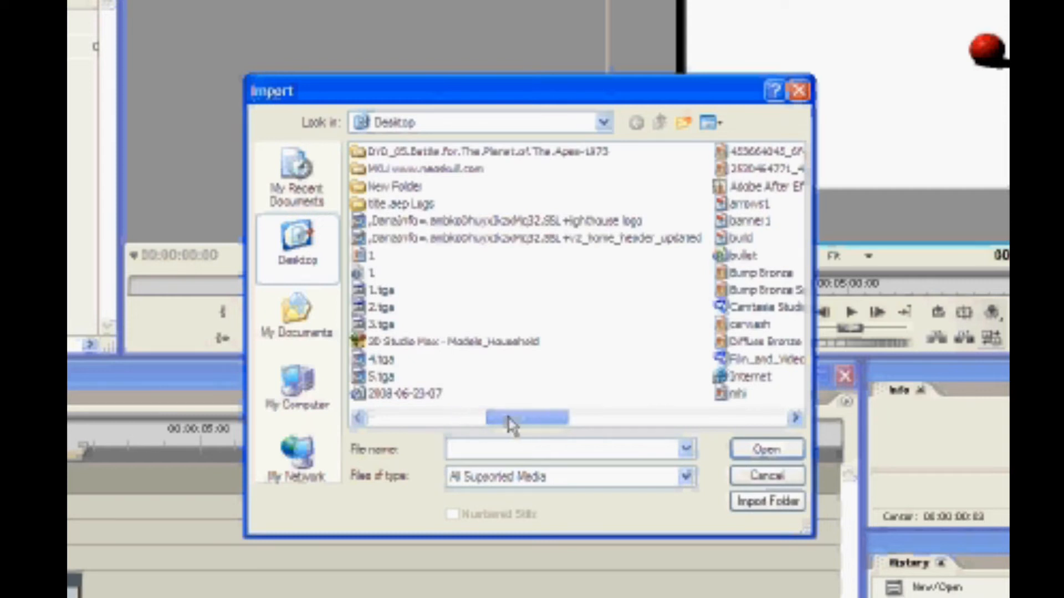
pyautogui.moveTo(508, 416); pyautogui.dragTo(510, 416)
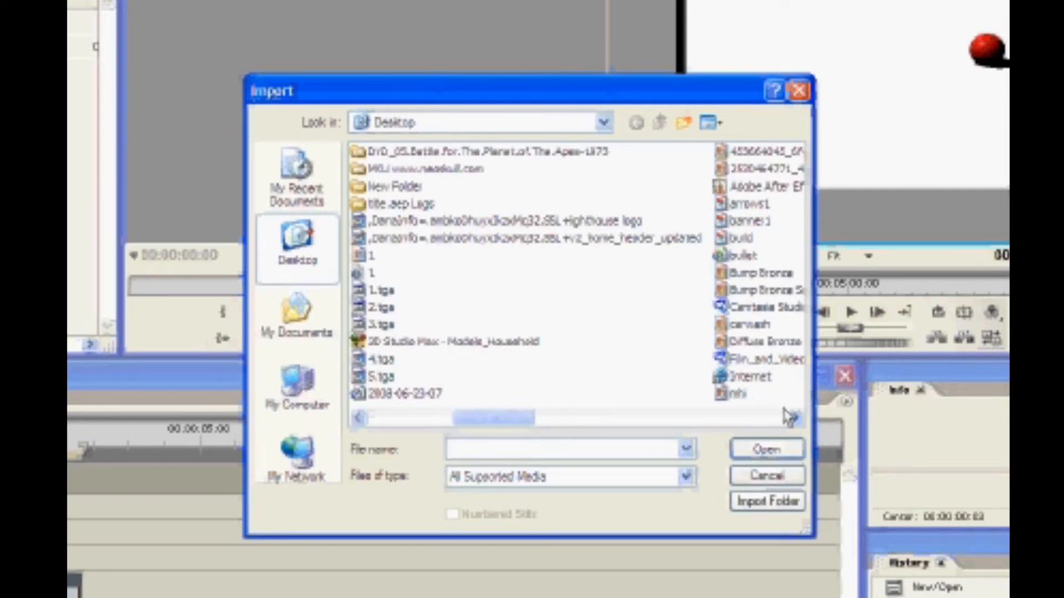
pyautogui.click(791, 419)
pyautogui.click(791, 419)
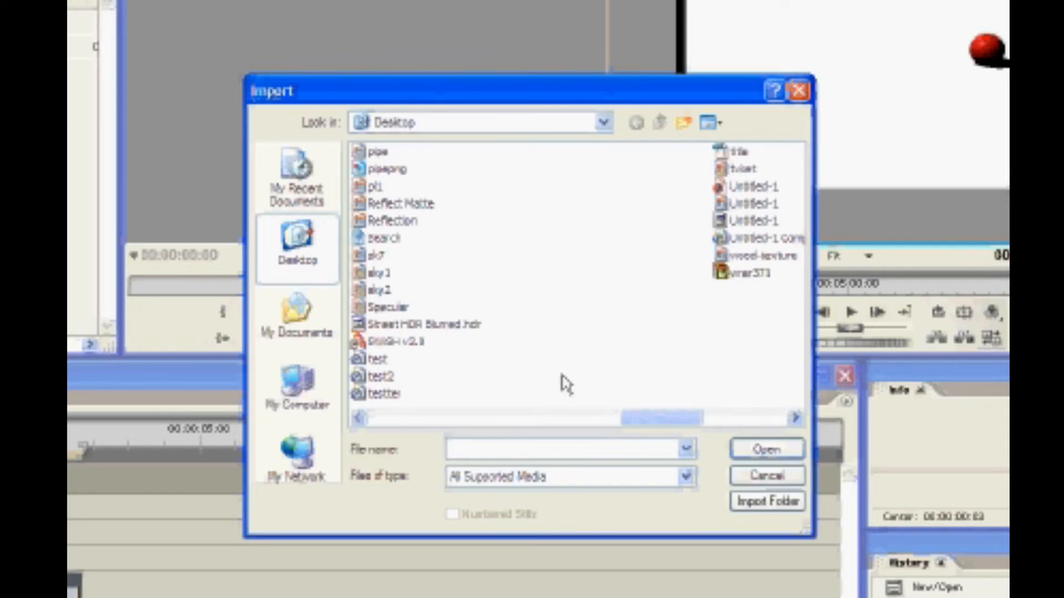
pyautogui.click(391, 222)
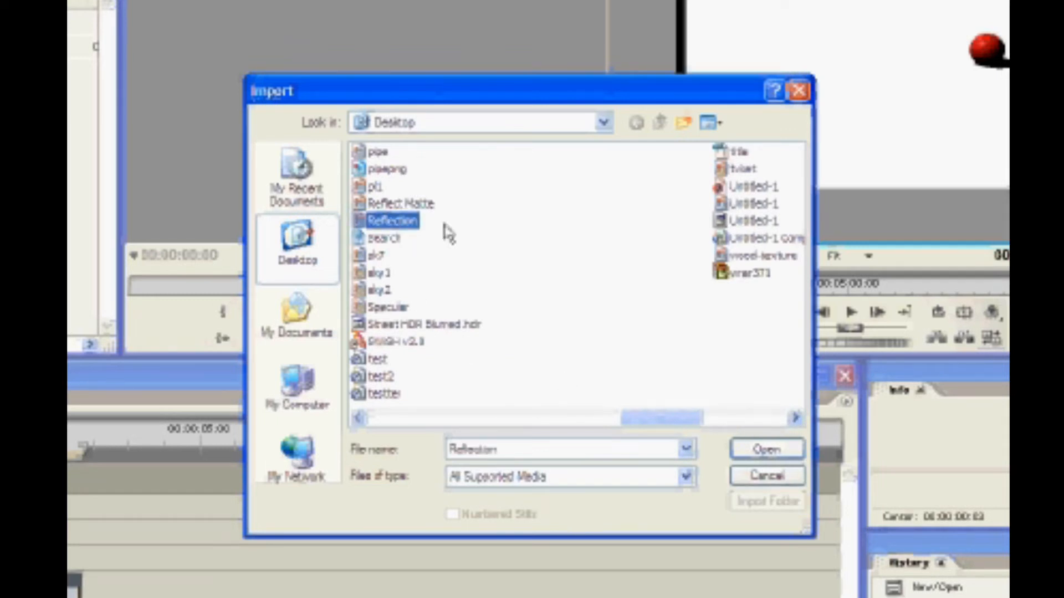
pyautogui.click(766, 449)
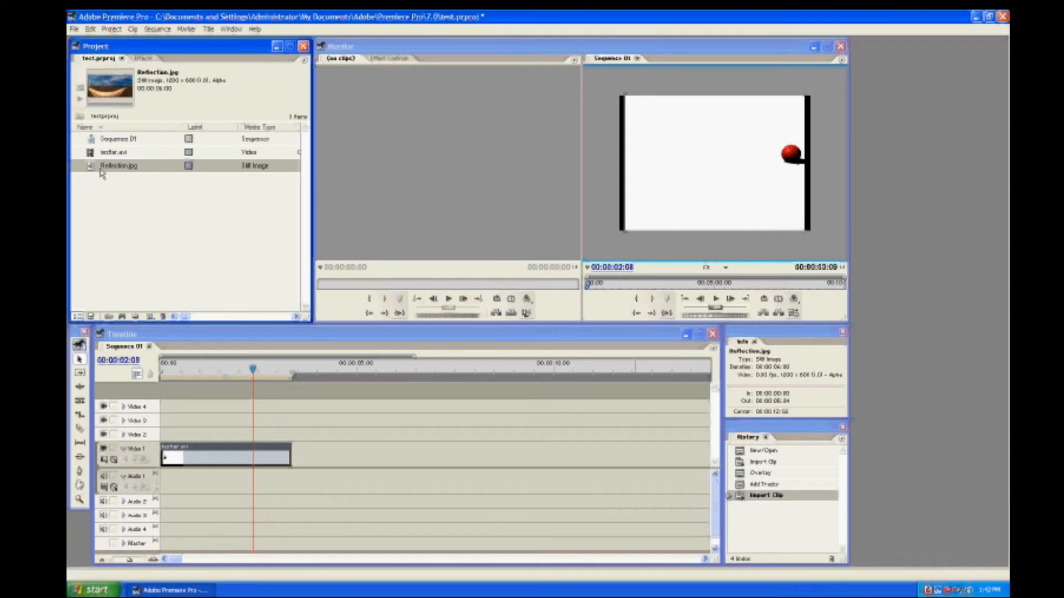
# Step: Place Reflection.jpg on Video 2 at about 00:00:03:02, overlapping the end of testter.avi, and scrub across the overlap
pyautogui.moveTo(302, 376); pyautogui.dragTo(282, 437)
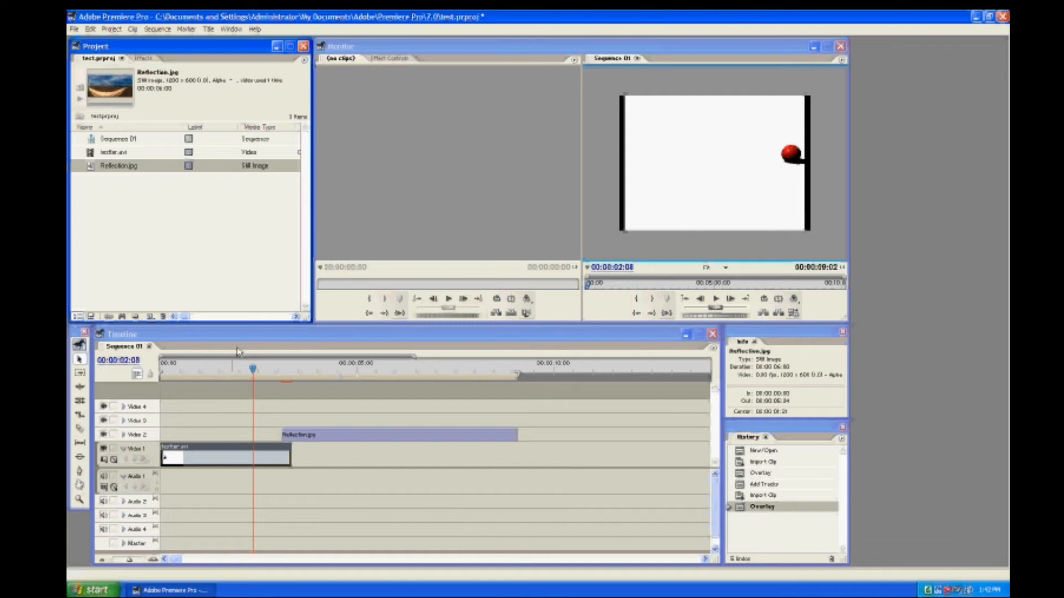
pyautogui.moveTo(252, 371); pyautogui.dragTo(290, 377)
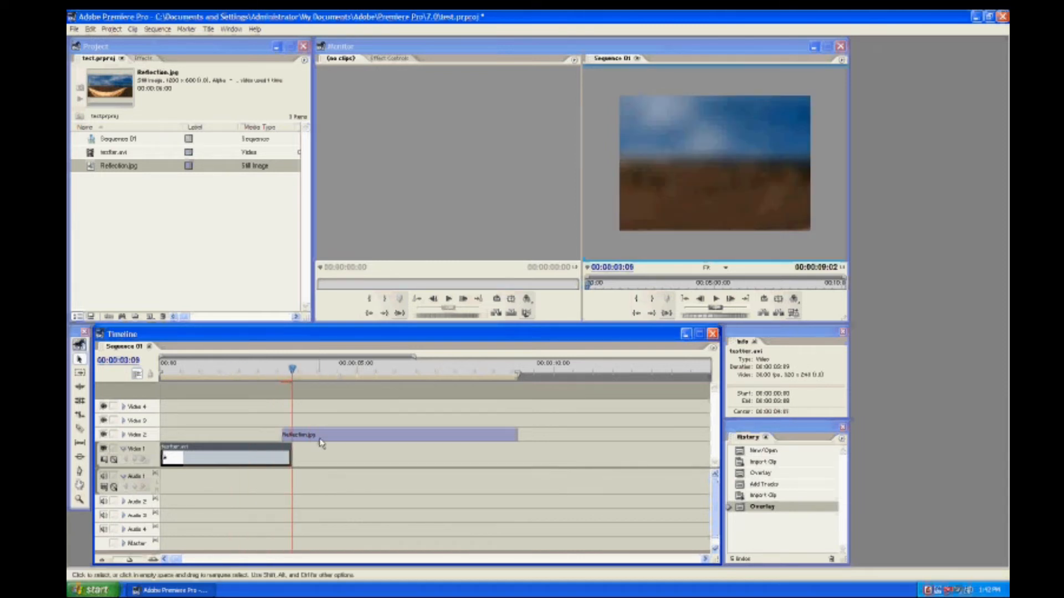
pyautogui.click(366, 437)
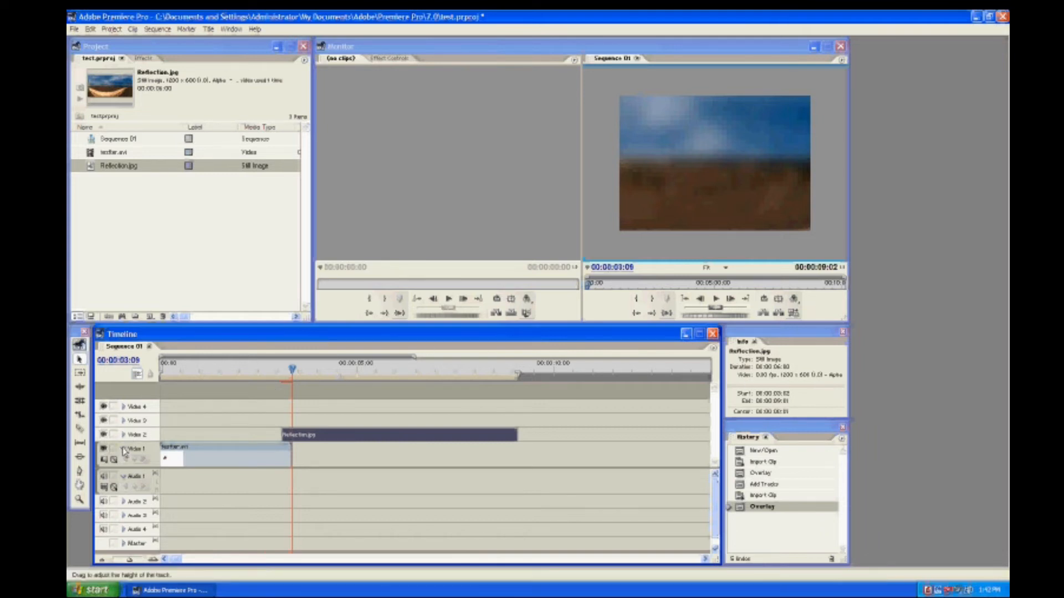
pyautogui.click(928, 590)
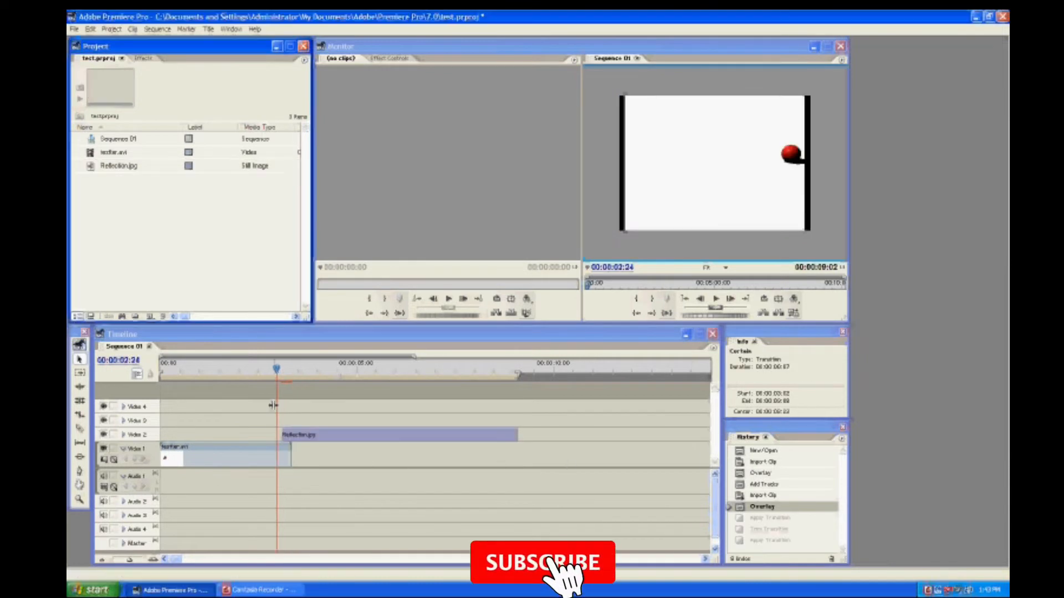
# Step: Apply the Cube Spin 3D Motion video transition to the beginning of Reflection.jpg on Video 2
pyautogui.click(299, 435)
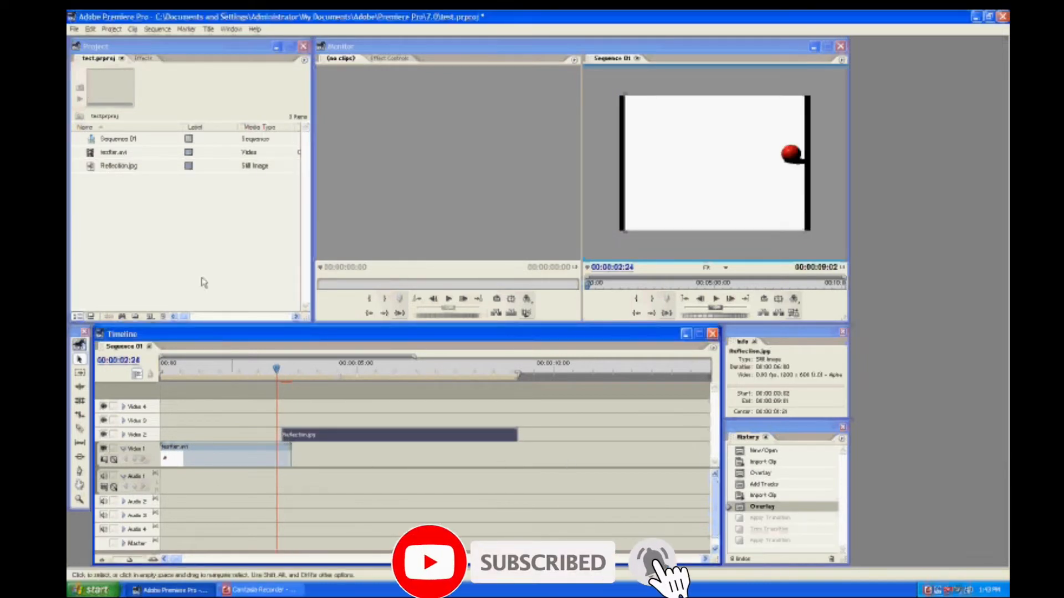
pyautogui.click(143, 59)
pyautogui.click(77, 117)
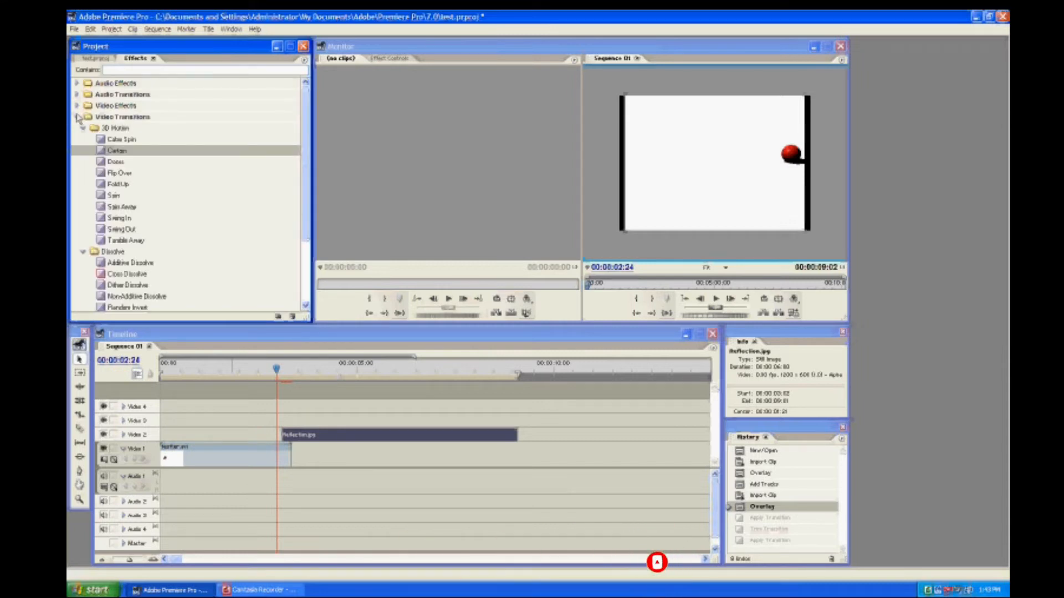
pyautogui.click(103, 142)
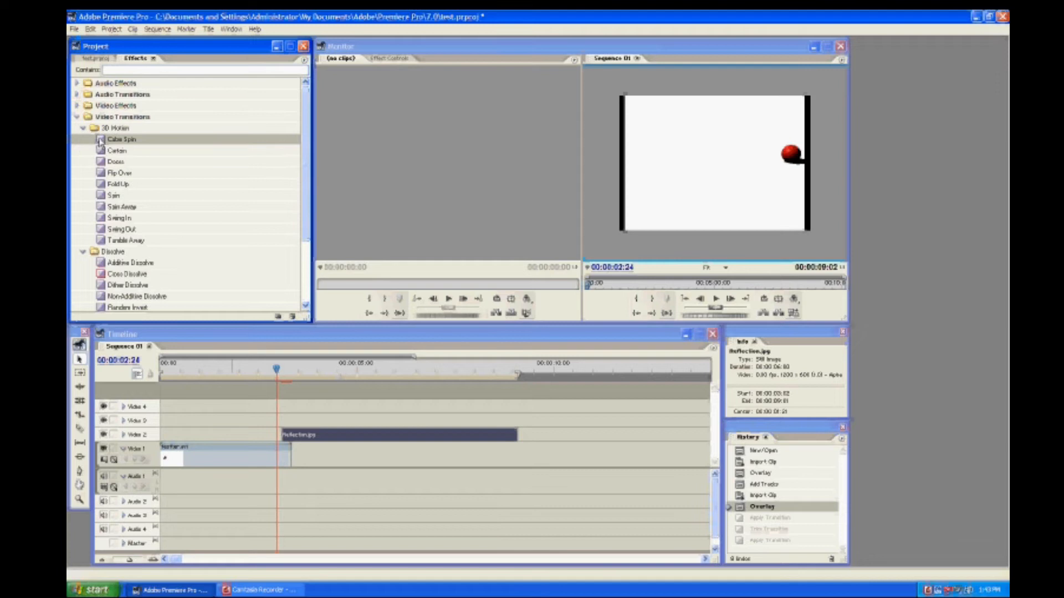
pyautogui.moveTo(291, 345); pyautogui.dragTo(288, 437)
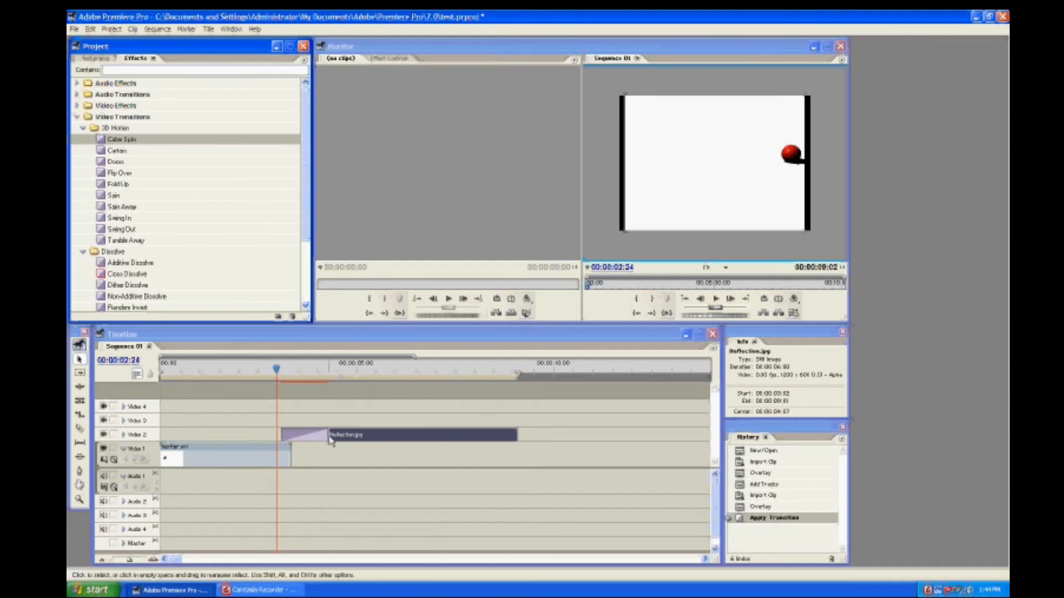
# Step: Shorten the Cube Spin transition to about 6 frames, matching the clip overlap, and scrub across it
pyautogui.click(313, 435)
pyautogui.moveTo(312, 435); pyautogui.dragTo(290, 434)
pyautogui.moveTo(276, 370); pyautogui.dragTo(295, 370)
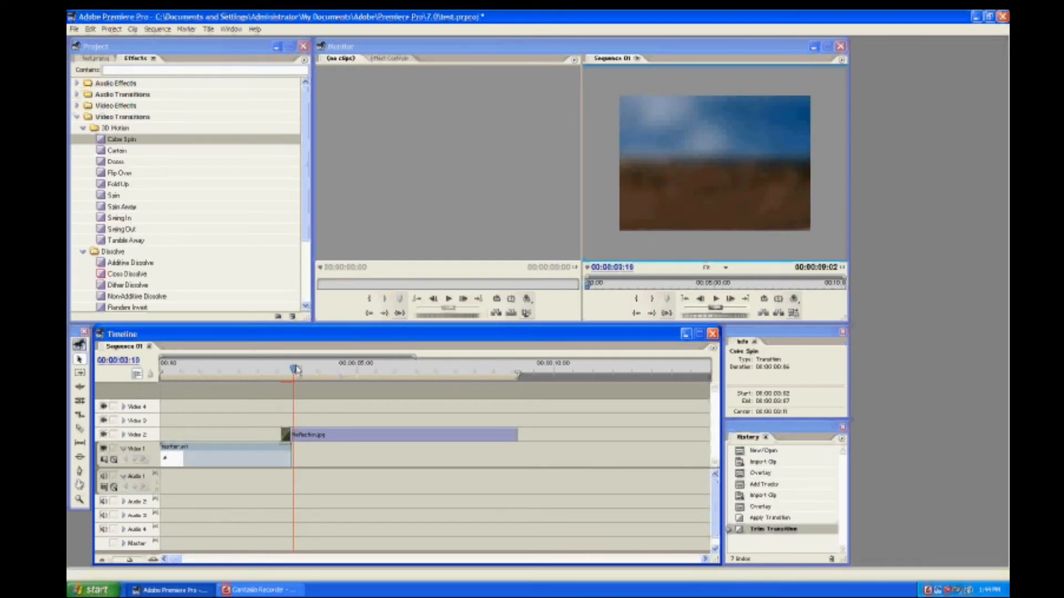
# Step: Replace the Cube Spin at the start of Reflection.jpg with the Curtain transition
pyautogui.click(102, 154)
pyautogui.moveTo(100, 152); pyautogui.dragTo(284, 433)
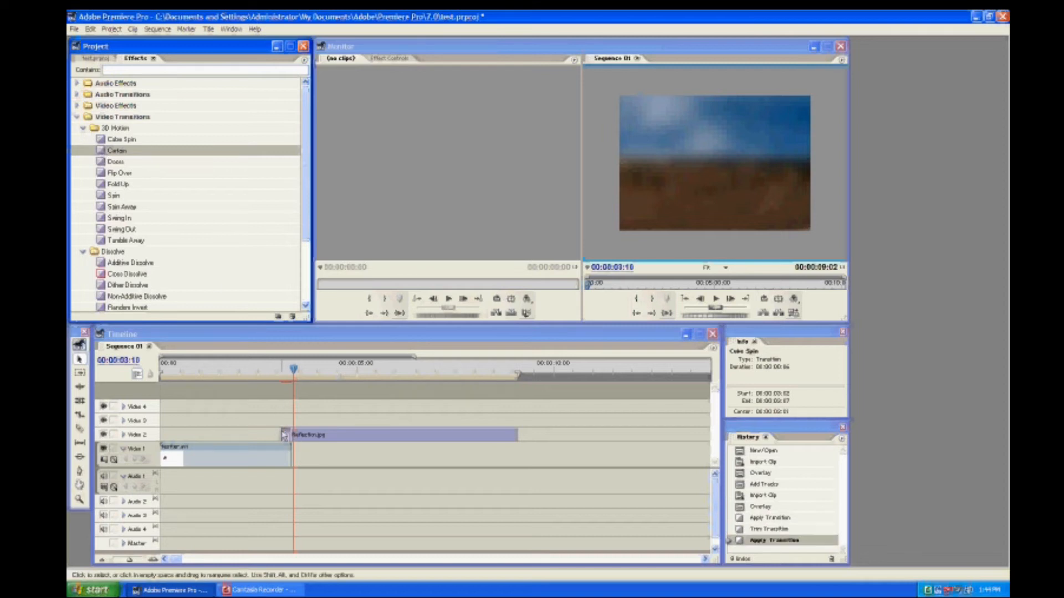
# Step: Replace the Curtain at the start of Reflection.jpg with the Additive Dissolve transition and scrub across the overlap
pyautogui.moveTo(277, 369)
pyautogui.mouseDown()
pyautogui.moveTo(297, 374)
pyautogui.moveTo(266, 372)
pyautogui.moveTo(306, 373)
pyautogui.moveTo(280, 376)
pyautogui.mouseUp()
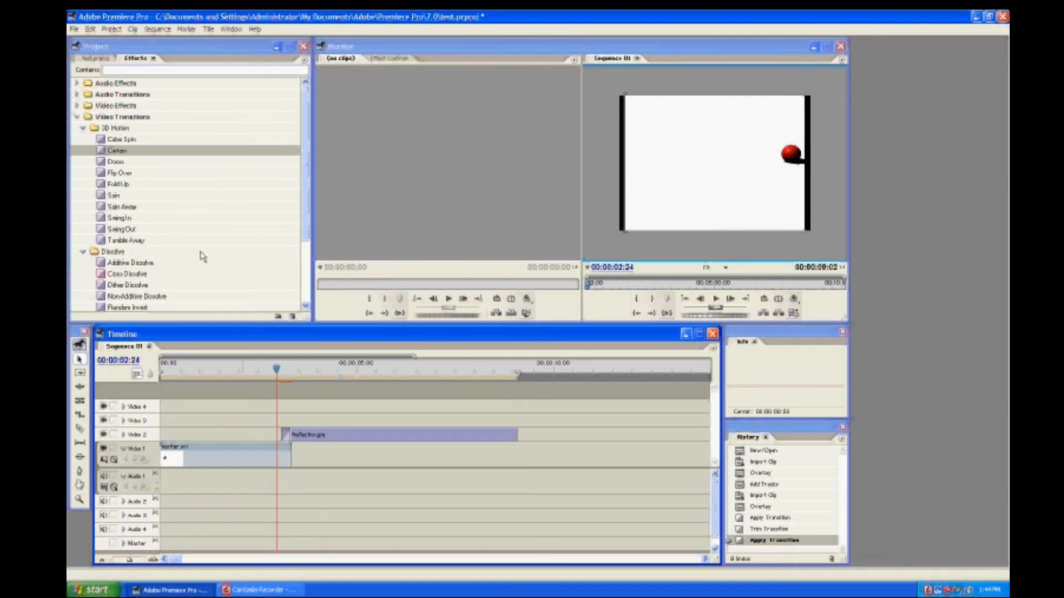
pyautogui.scroll(-3, 166, 222)
pyautogui.click(124, 227)
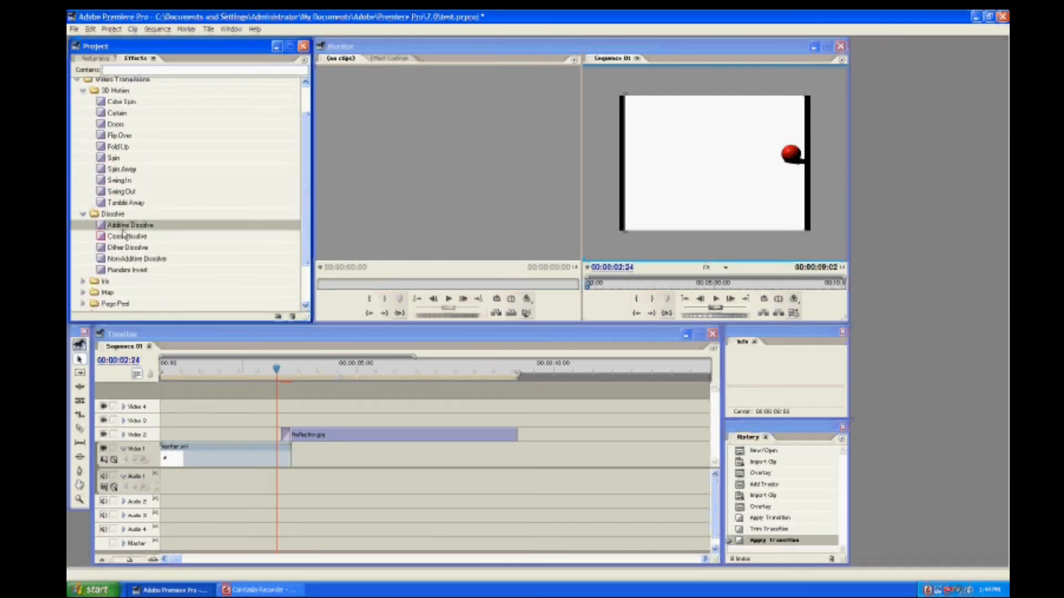
pyautogui.moveTo(244, 325); pyautogui.dragTo(285, 436)
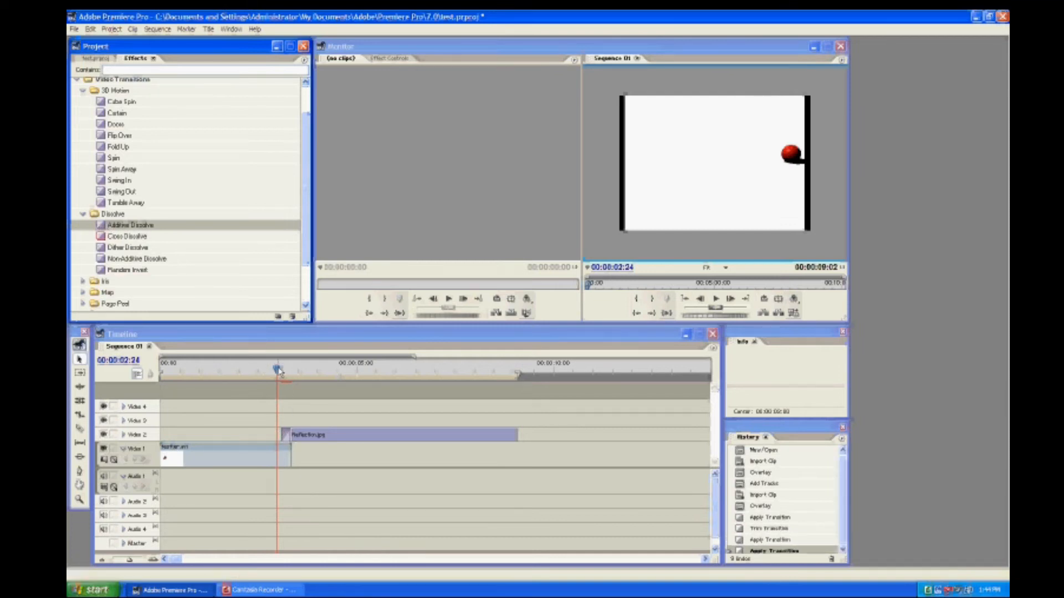
pyautogui.moveTo(279, 371); pyautogui.dragTo(301, 372)
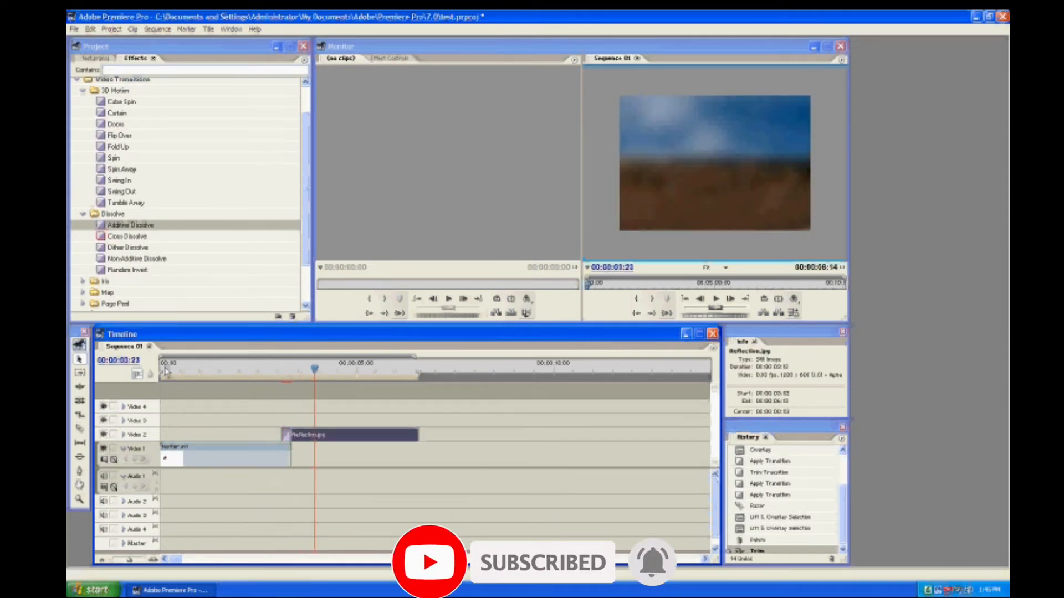
# Step: Move testter.avi up to Video 3, keeping it at the sequence start, and delete Reflection.jpg from Video 2
pyautogui.click(164, 371)
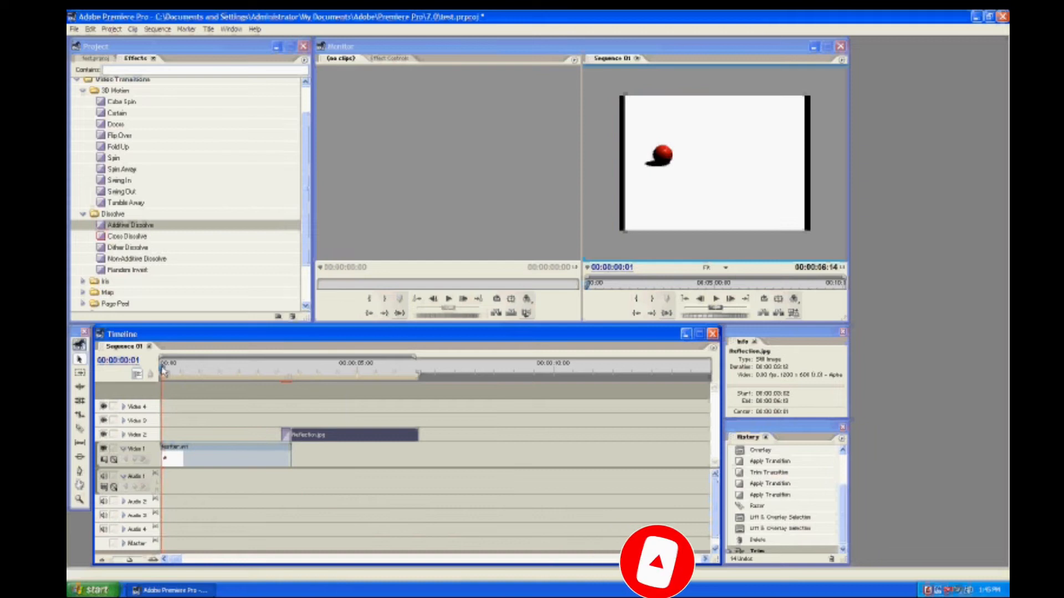
pyautogui.click(180, 462)
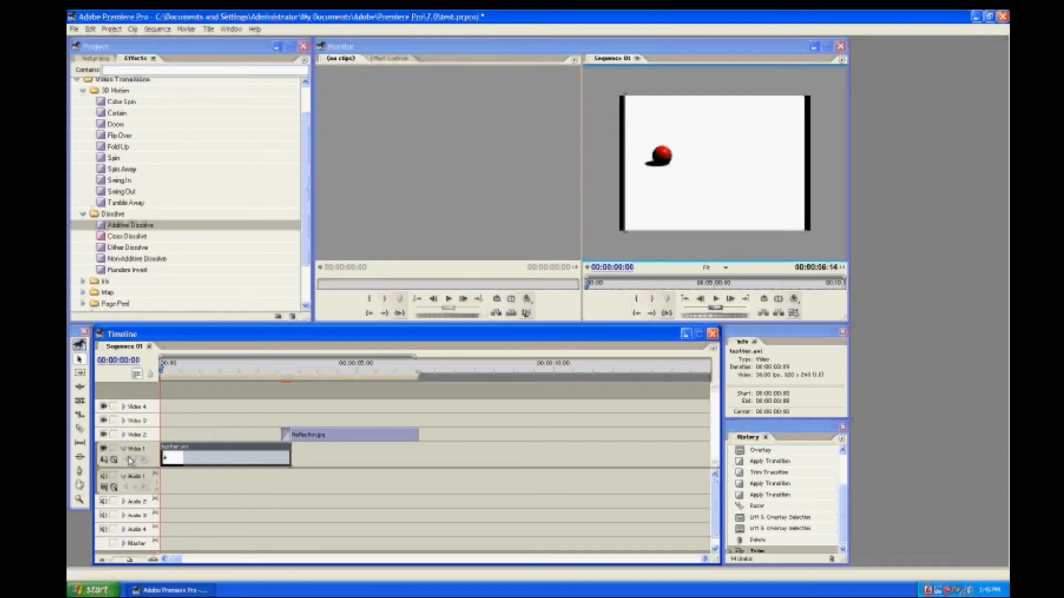
pyautogui.click(302, 438)
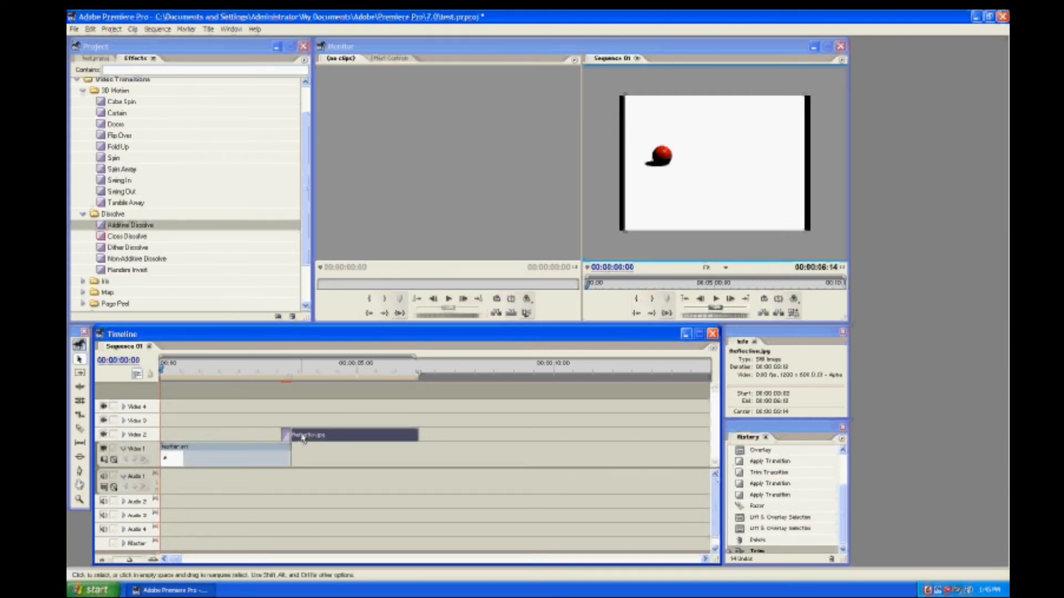
pyautogui.click(191, 453)
pyautogui.moveTo(205, 454); pyautogui.dragTo(207, 422)
pyautogui.click(329, 433)
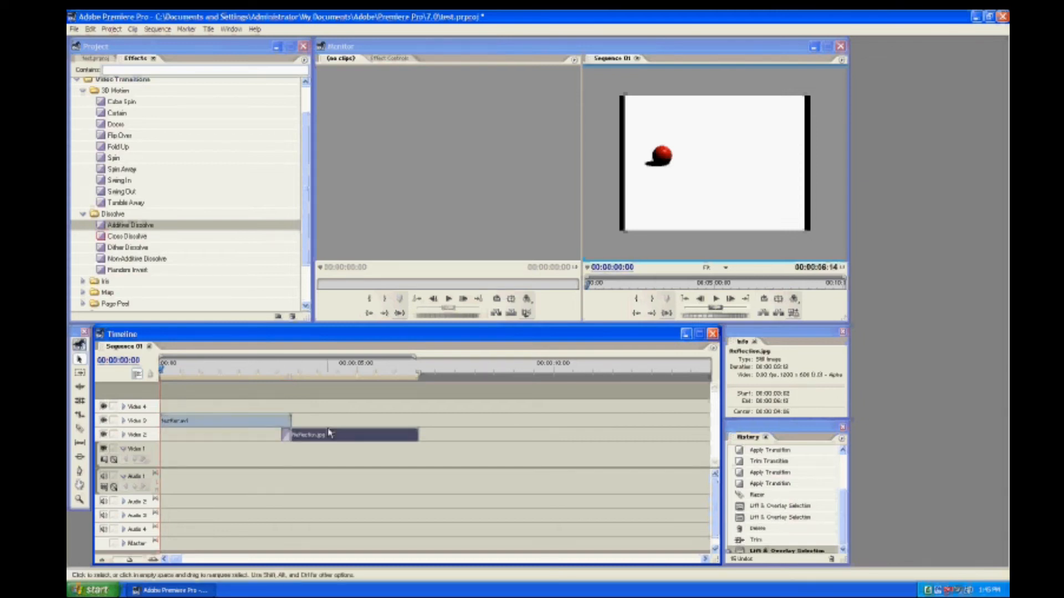
pyautogui.press('Delete')
# Step: Expand the Video 3 track and show the opacity handles on testter.avi
pyautogui.click(219, 424)
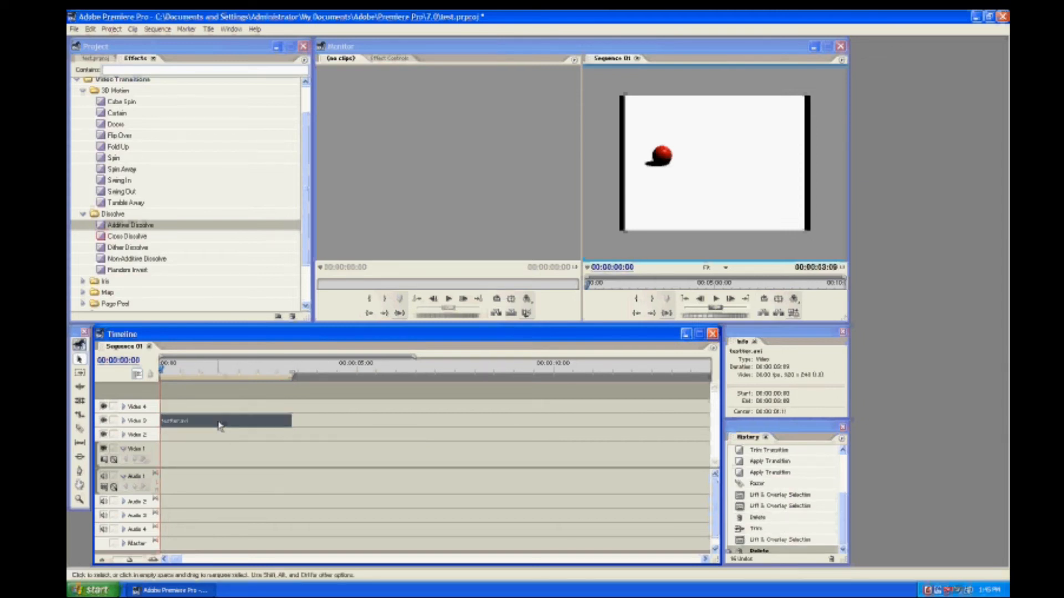
pyautogui.click(123, 422)
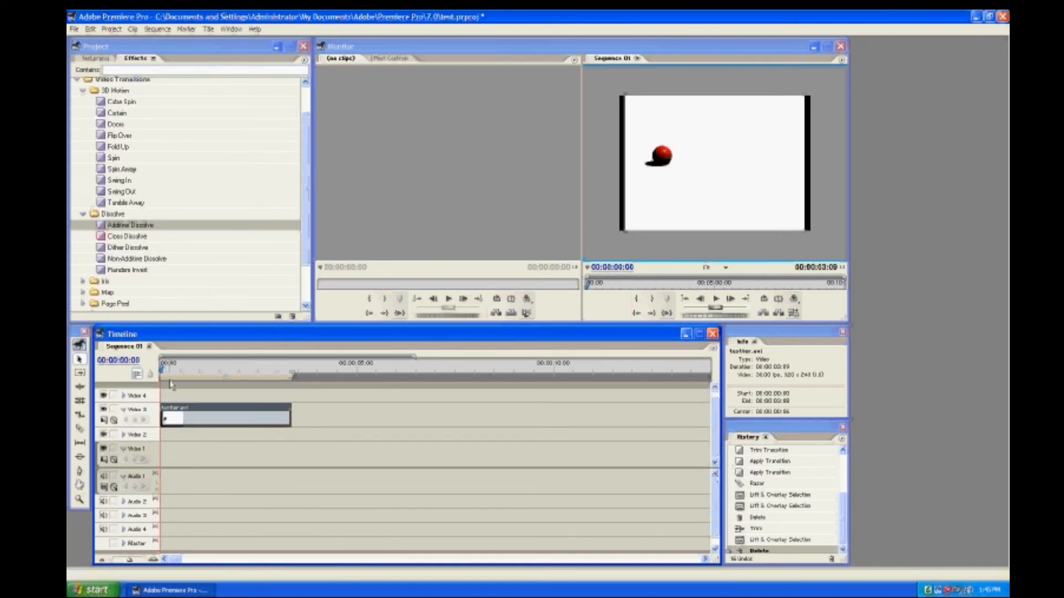
pyautogui.click(114, 420)
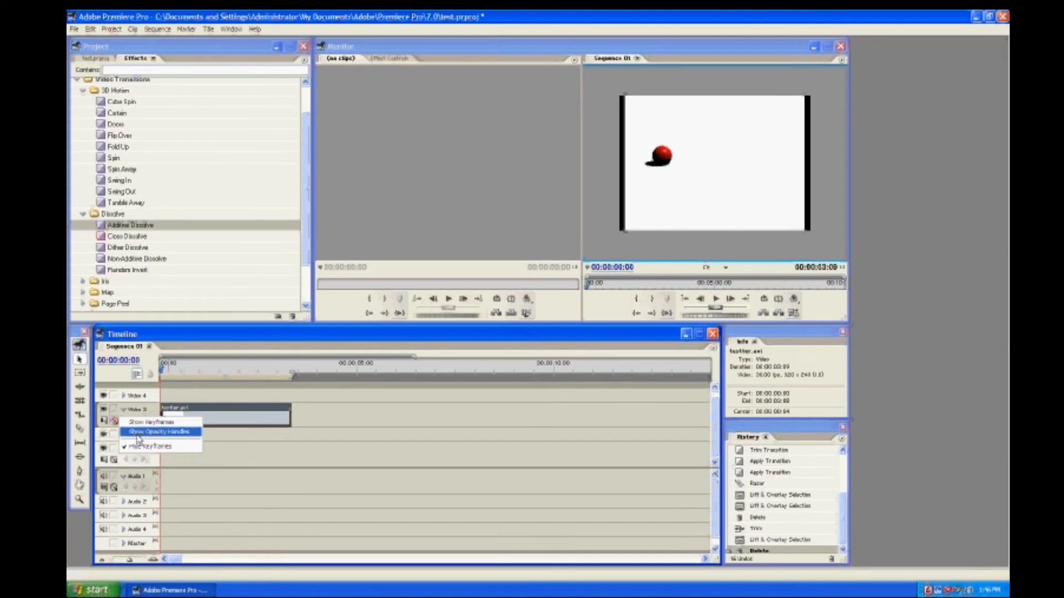
pyautogui.click(137, 434)
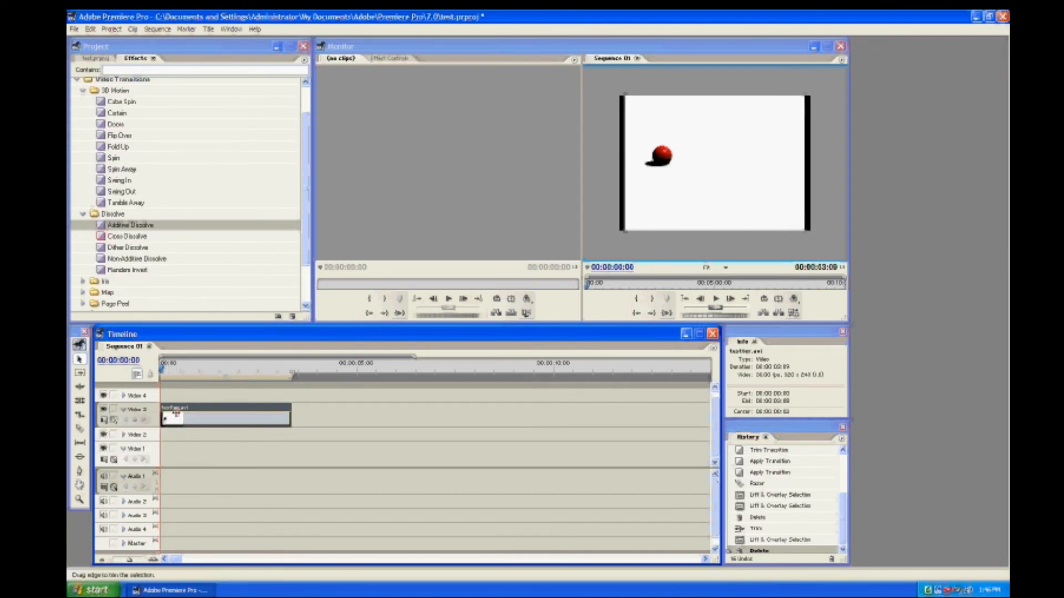
# Step: Add opacity keyframes to testter.avi at 00:00:00:07, 00:00:03:01, 00:00:03:08 and 00:00:00:00
pyautogui.moveTo(164, 370); pyautogui.dragTo(174, 372)
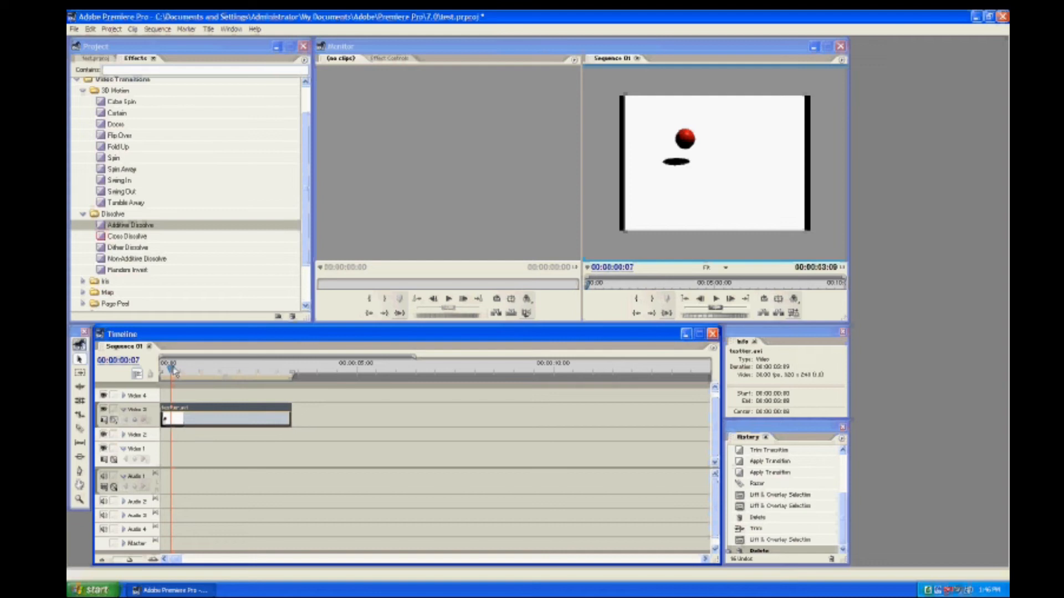
pyautogui.click(134, 420)
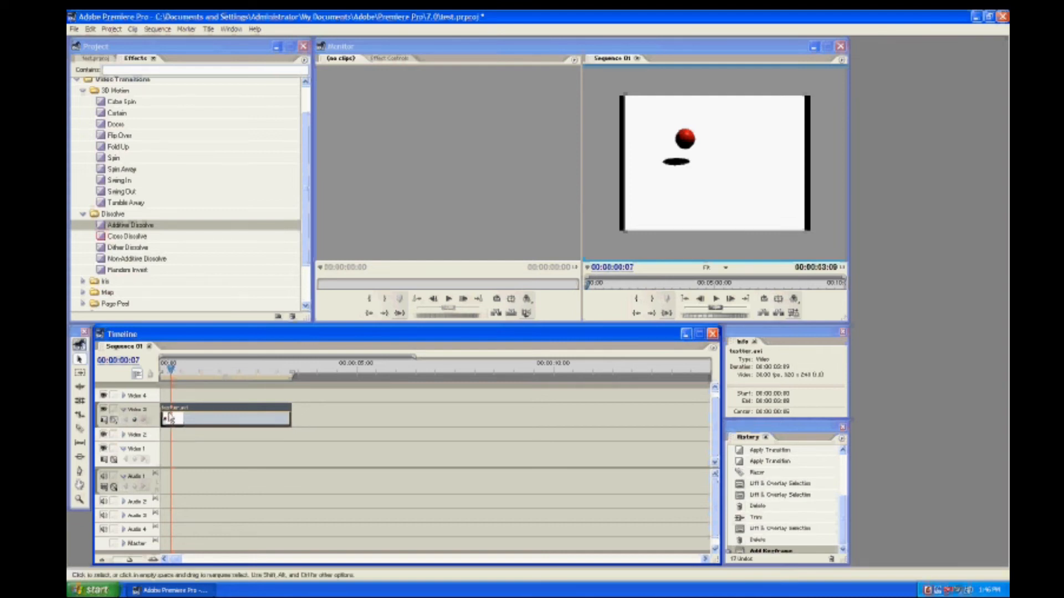
pyautogui.moveTo(174, 373); pyautogui.dragTo(280, 371)
pyautogui.click(135, 421)
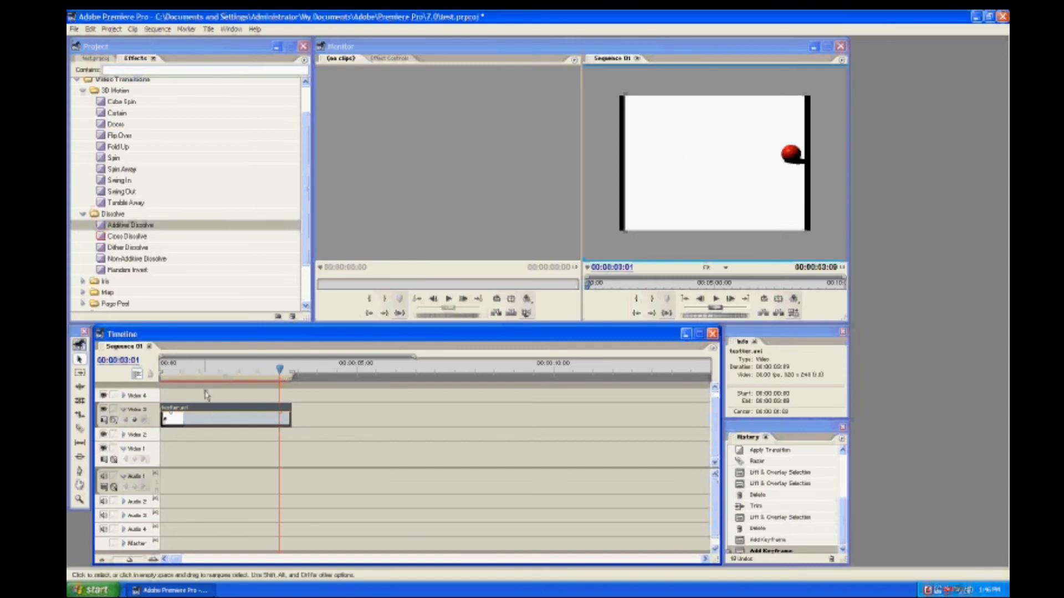
pyautogui.moveTo(282, 368); pyautogui.dragTo(294, 371)
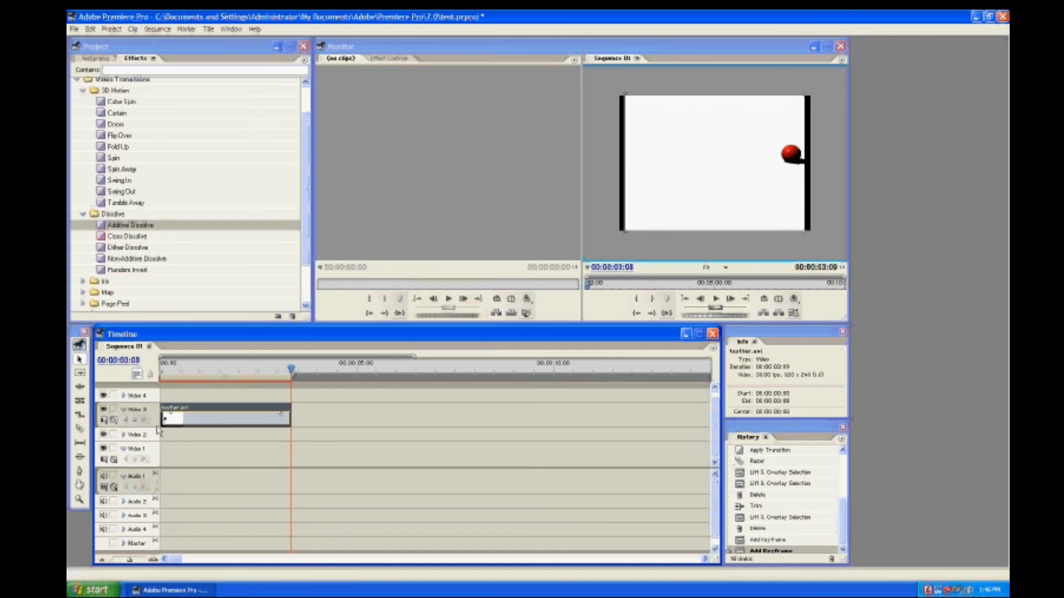
pyautogui.click(133, 421)
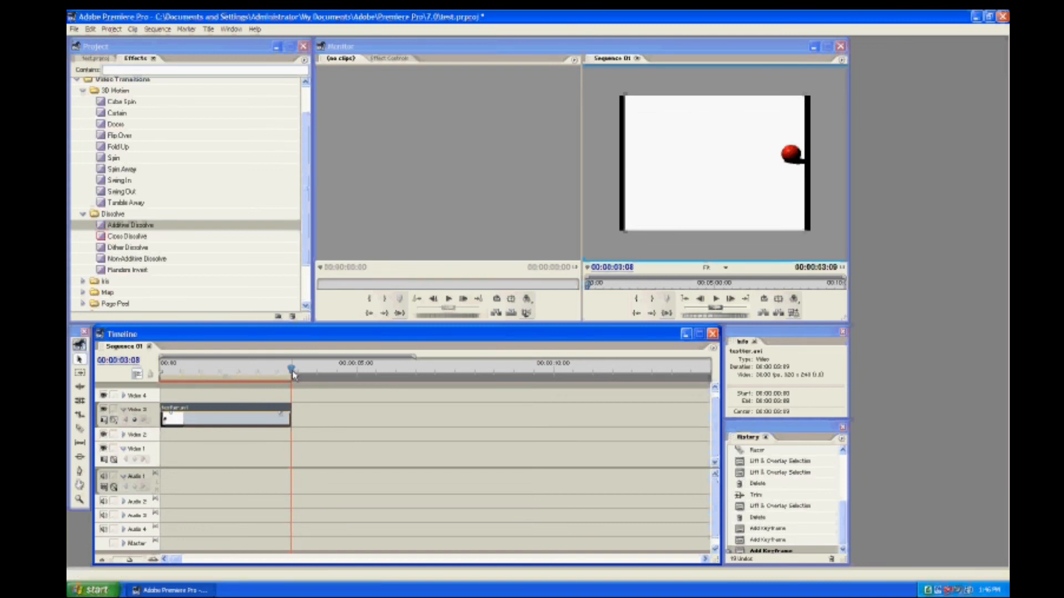
pyautogui.moveTo(292, 374); pyautogui.dragTo(161, 372)
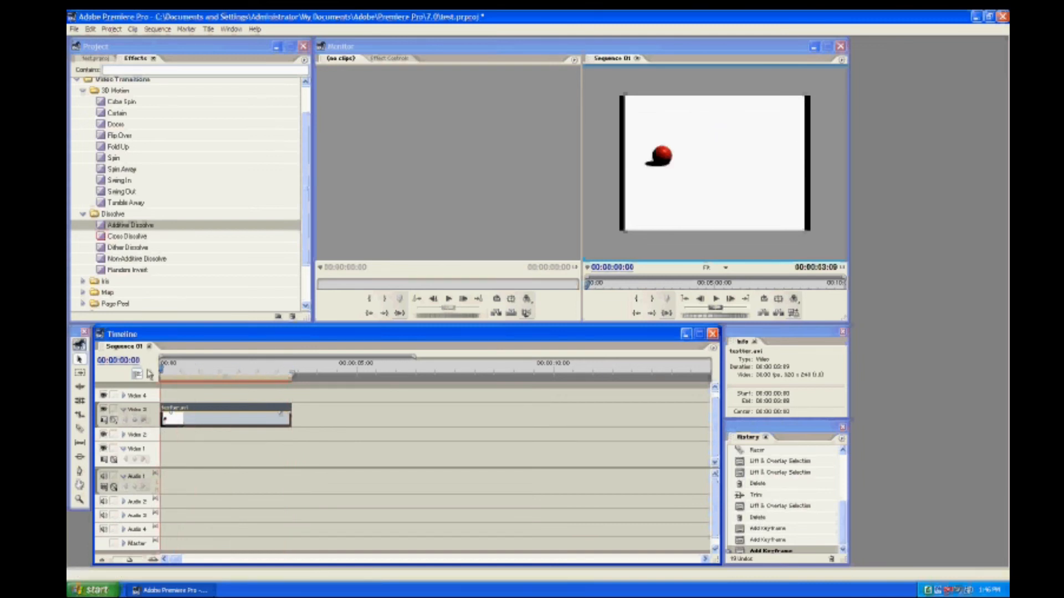
pyautogui.click(134, 421)
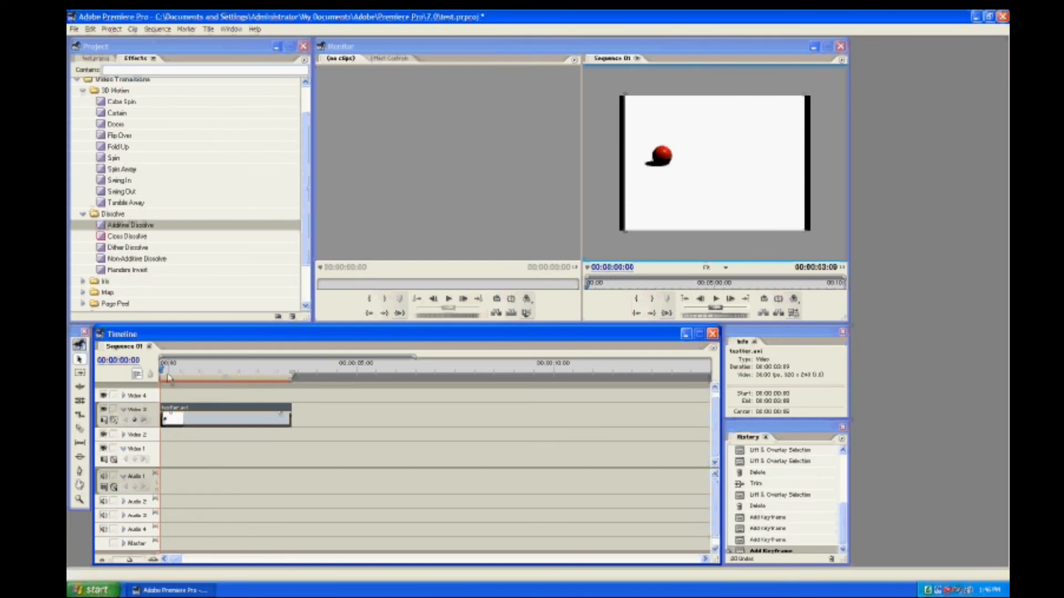
# Step: Lower the first and last opacity keyframes of testter.avi fully to fade it in and out, and play the sequence
pyautogui.moveTo(164, 371); pyautogui.dragTo(194, 378)
pyautogui.moveTo(135, 561); pyautogui.dragTo(139, 560)
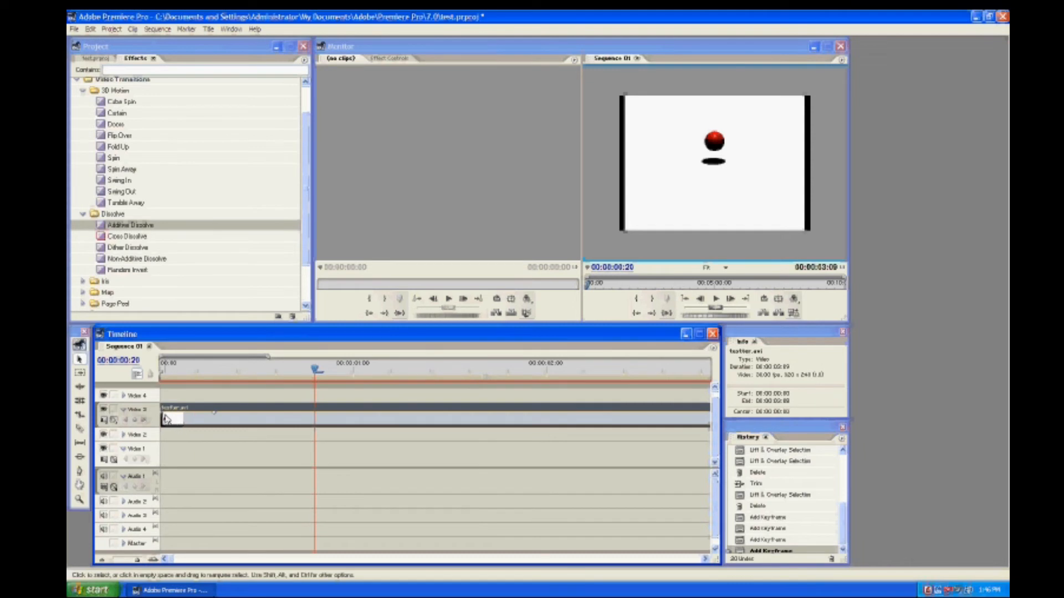
pyautogui.moveTo(163, 417); pyautogui.dragTo(165, 439)
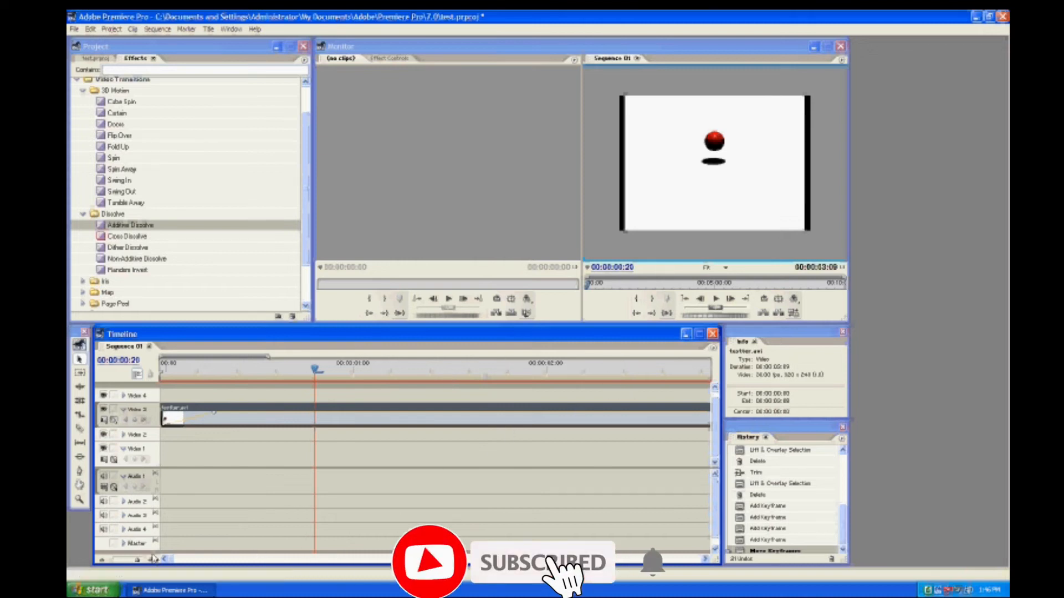
pyautogui.moveTo(137, 560); pyautogui.dragTo(133, 560)
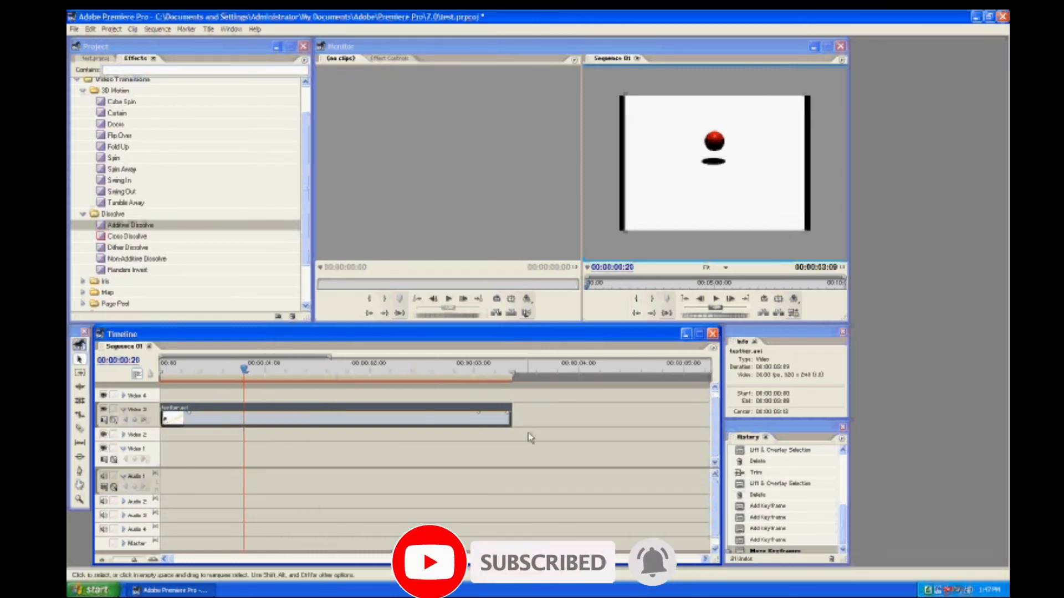
pyautogui.moveTo(511, 419); pyautogui.dragTo(513, 435)
pyautogui.moveTo(179, 377); pyautogui.dragTo(144, 370)
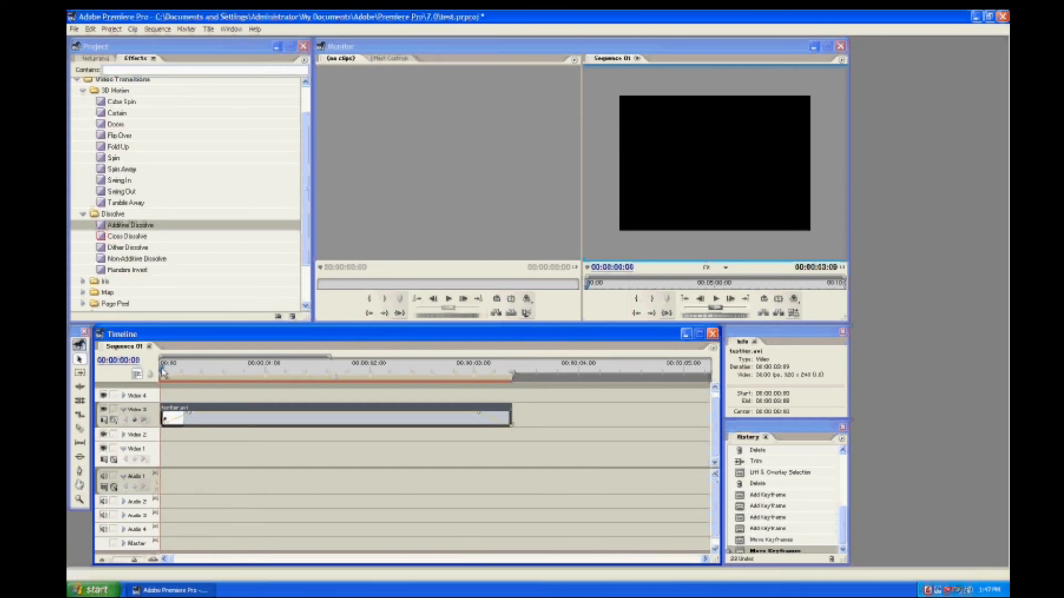
pyautogui.click(715, 299)
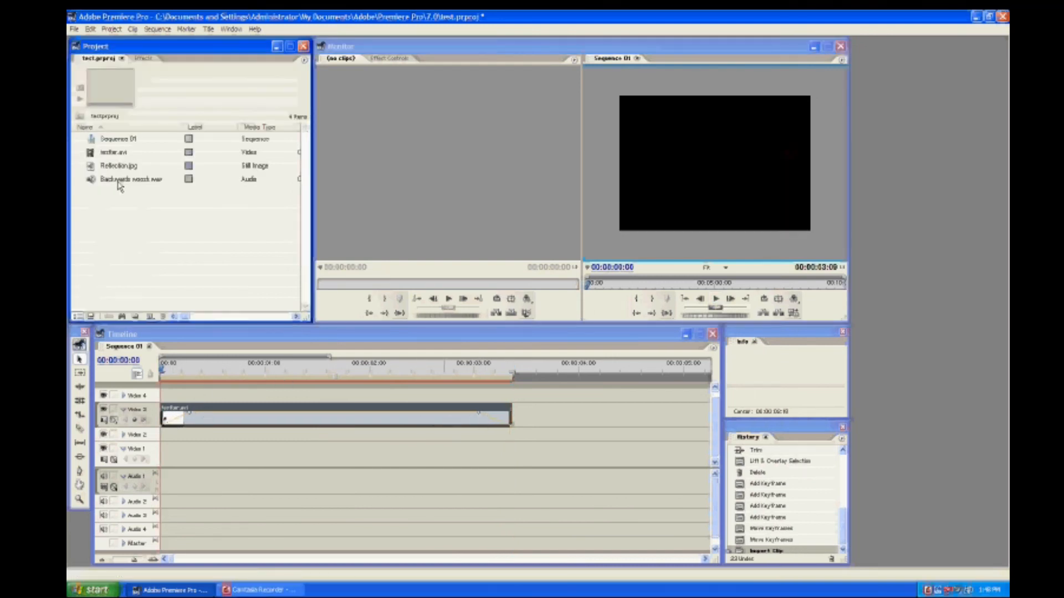
# Step: Place Backwards woosh.wav on Audio 1 at the start of the sequence
pyautogui.click(109, 180)
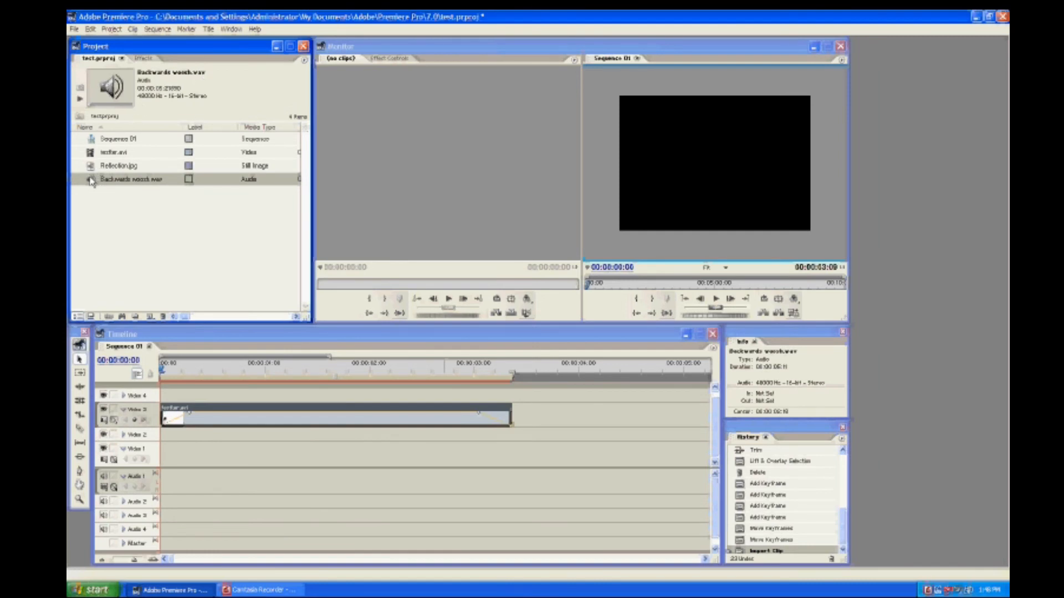
pyautogui.moveTo(163, 284); pyautogui.dragTo(169, 492)
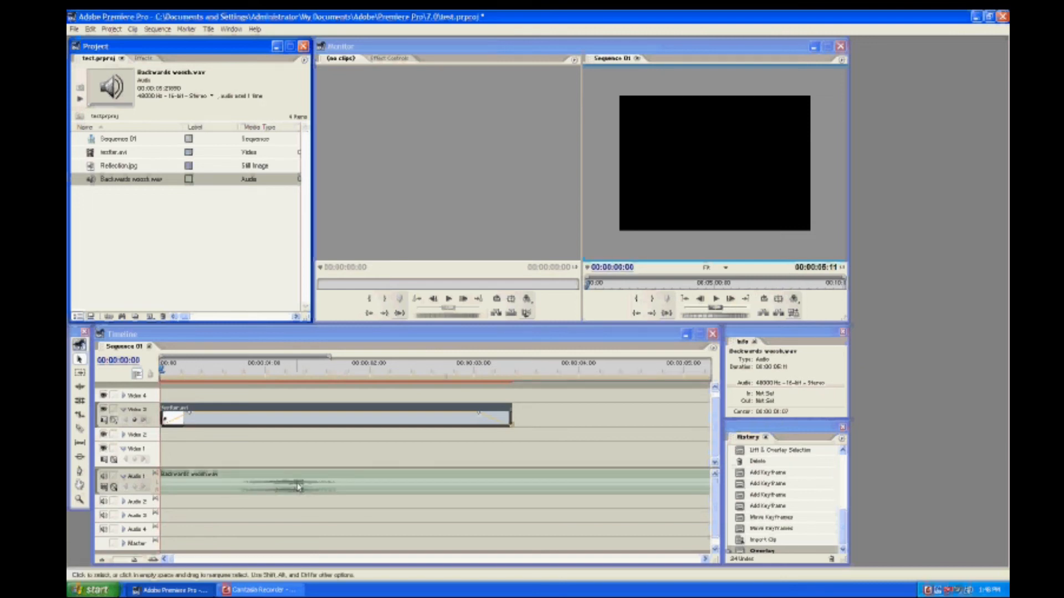
pyautogui.click(138, 561)
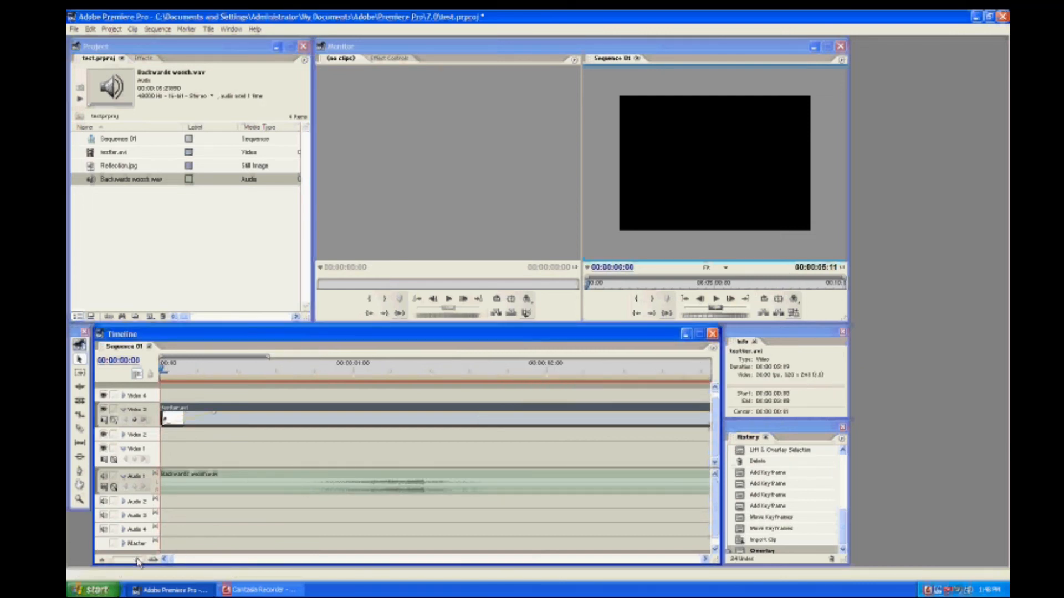
pyautogui.moveTo(137, 560); pyautogui.dragTo(127, 561)
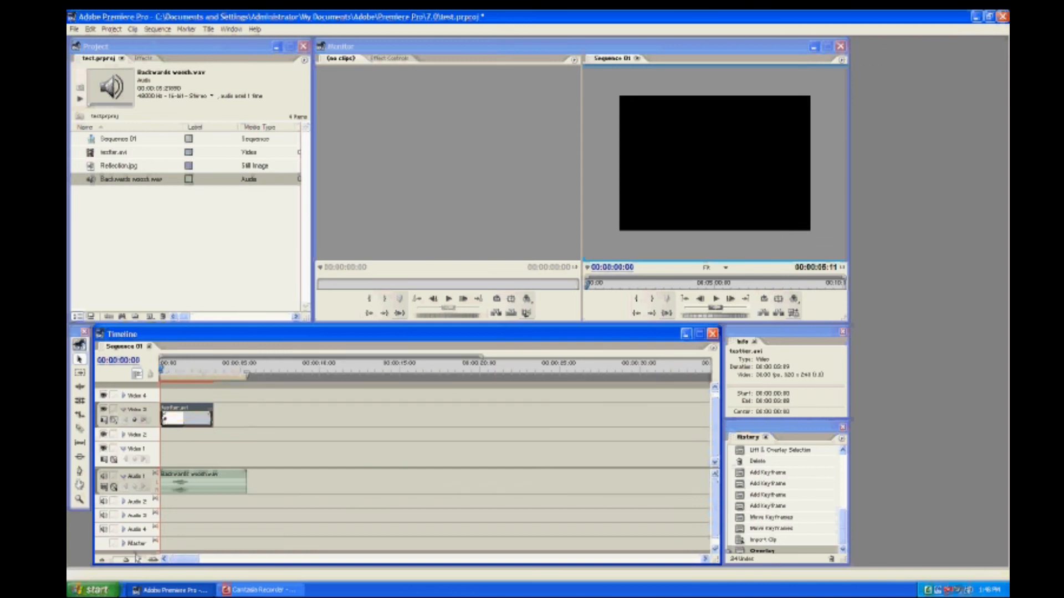
# Step: Trim the end of Backwards woosh.wav to match the end of testter.avi, a duration of 00:00:03:09, and scrub through the sequence
pyautogui.moveTo(161, 369); pyautogui.dragTo(205, 370)
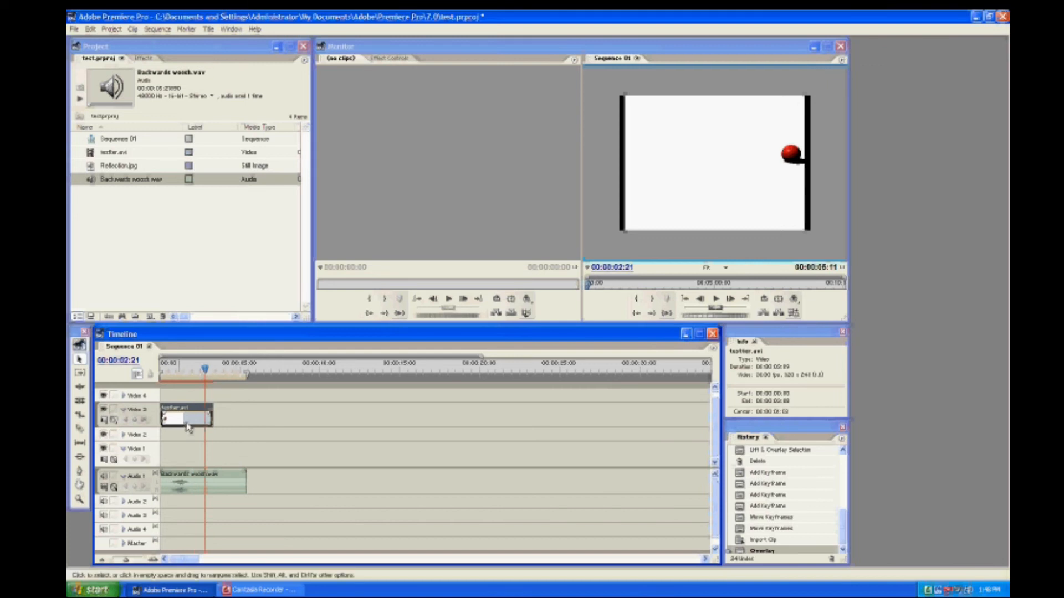
pyautogui.moveTo(130, 561); pyautogui.dragTo(134, 561)
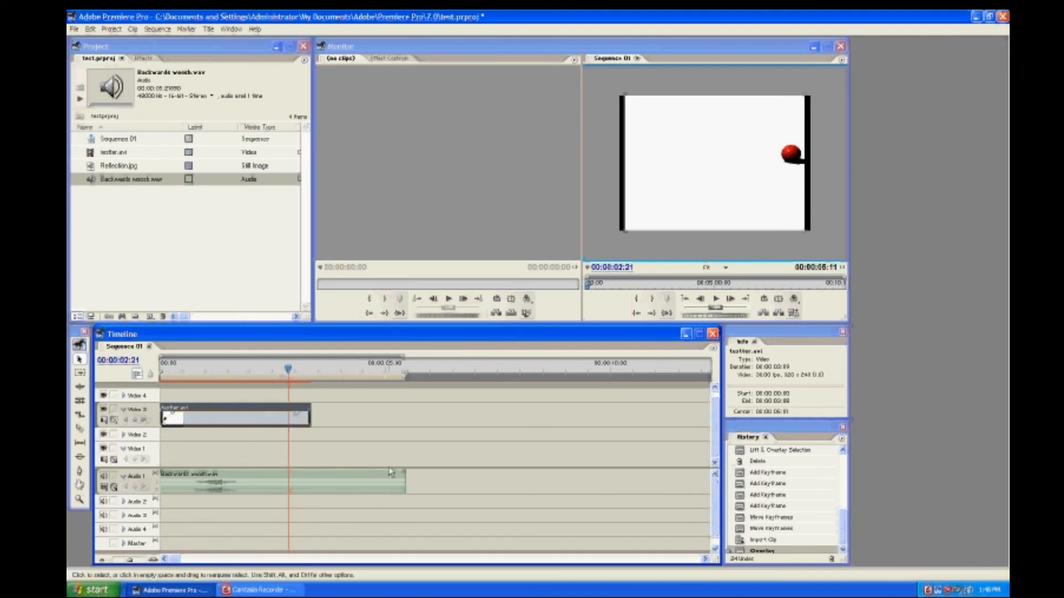
pyautogui.moveTo(402, 475); pyautogui.dragTo(310, 474)
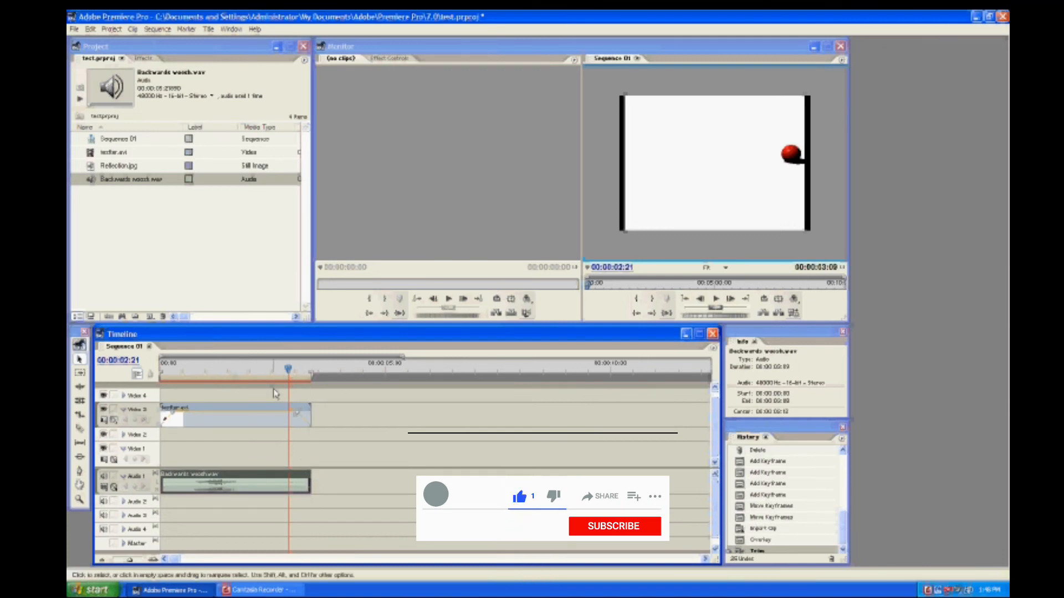
pyautogui.moveTo(265, 365); pyautogui.dragTo(314, 370)
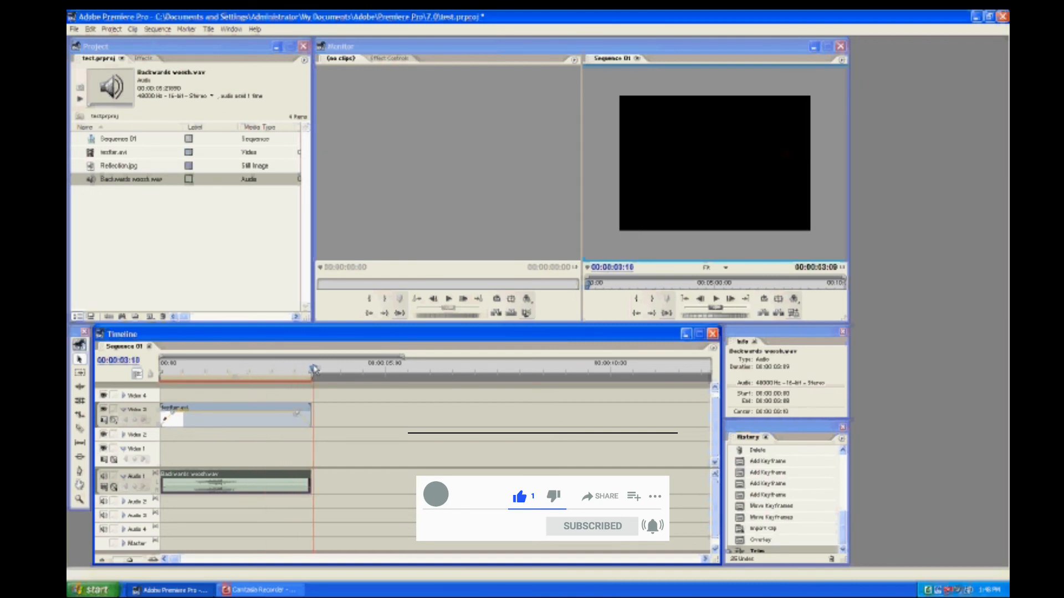